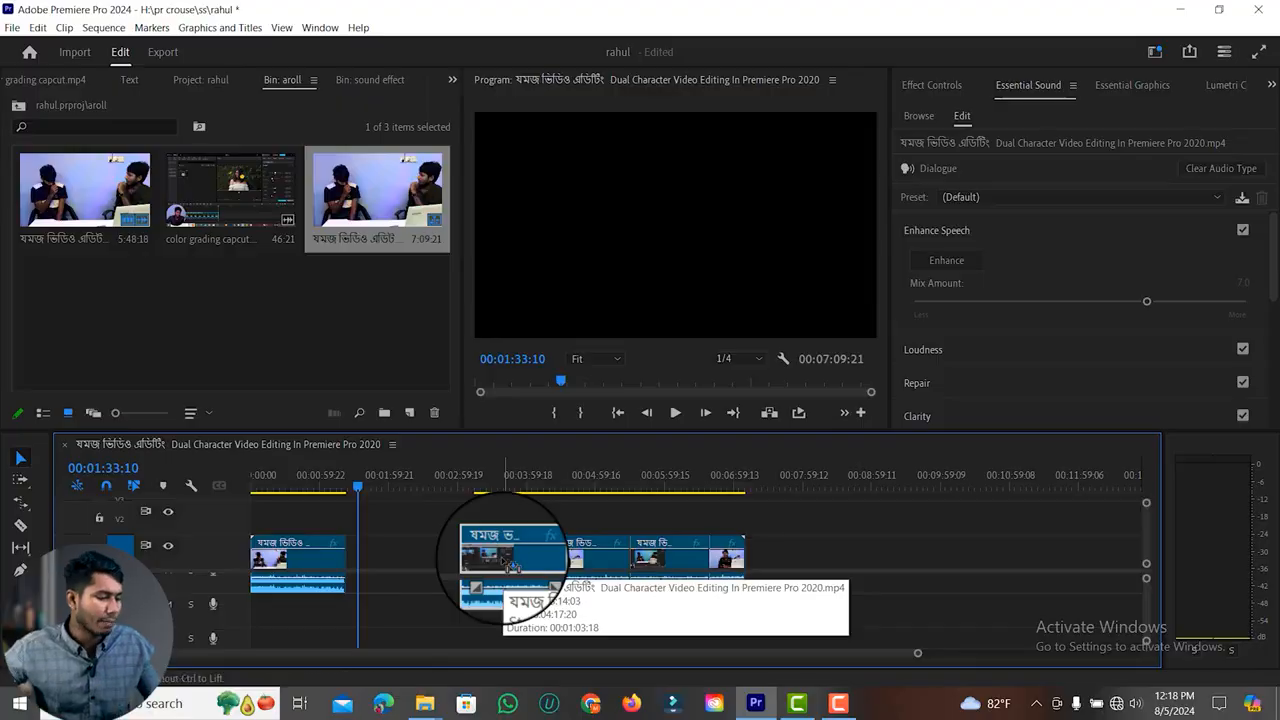
# Undo the recent clip moves on the timeline back to the arrangement with the first three clips joined
pyautogui.hotkey('ctrl', 'z')
pyautogui.hotkey('ctrl', 'z')
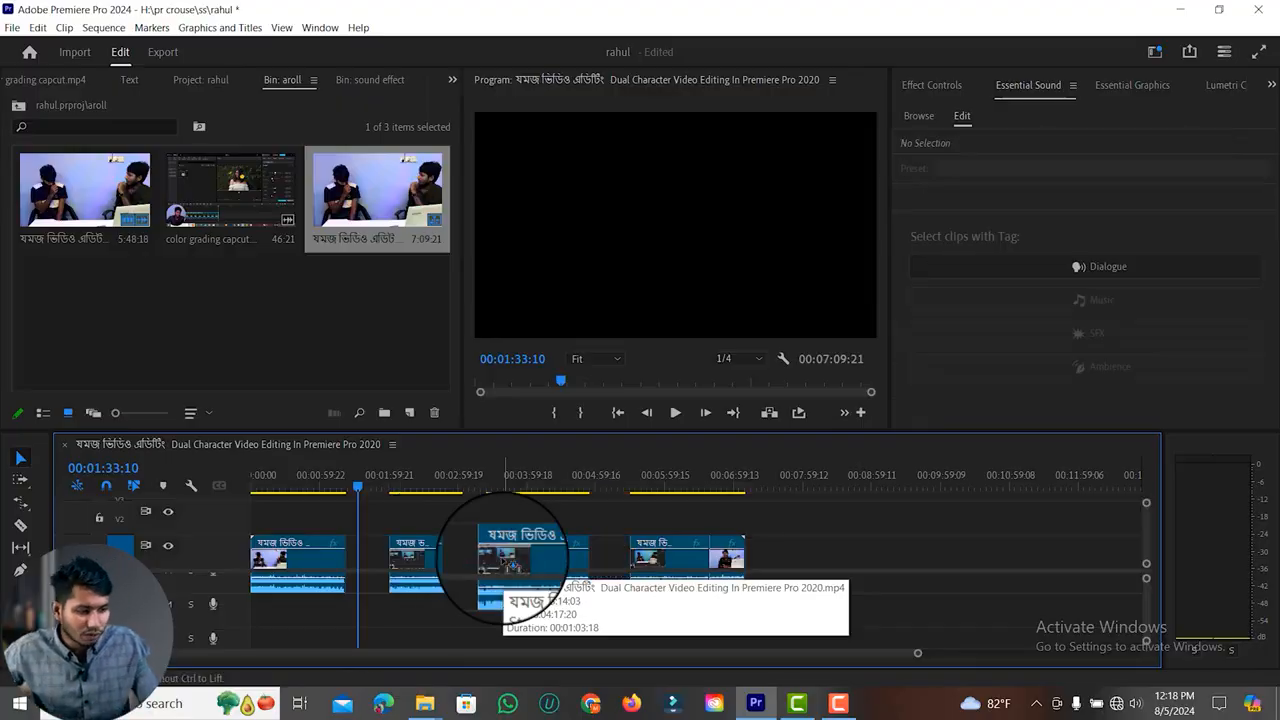
pyautogui.hotkey('ctrl', 'z')
pyautogui.hotkey('ctrl', 'z')
pyautogui.hotkey('ctrl', 'z')
pyautogui.click(20, 479)
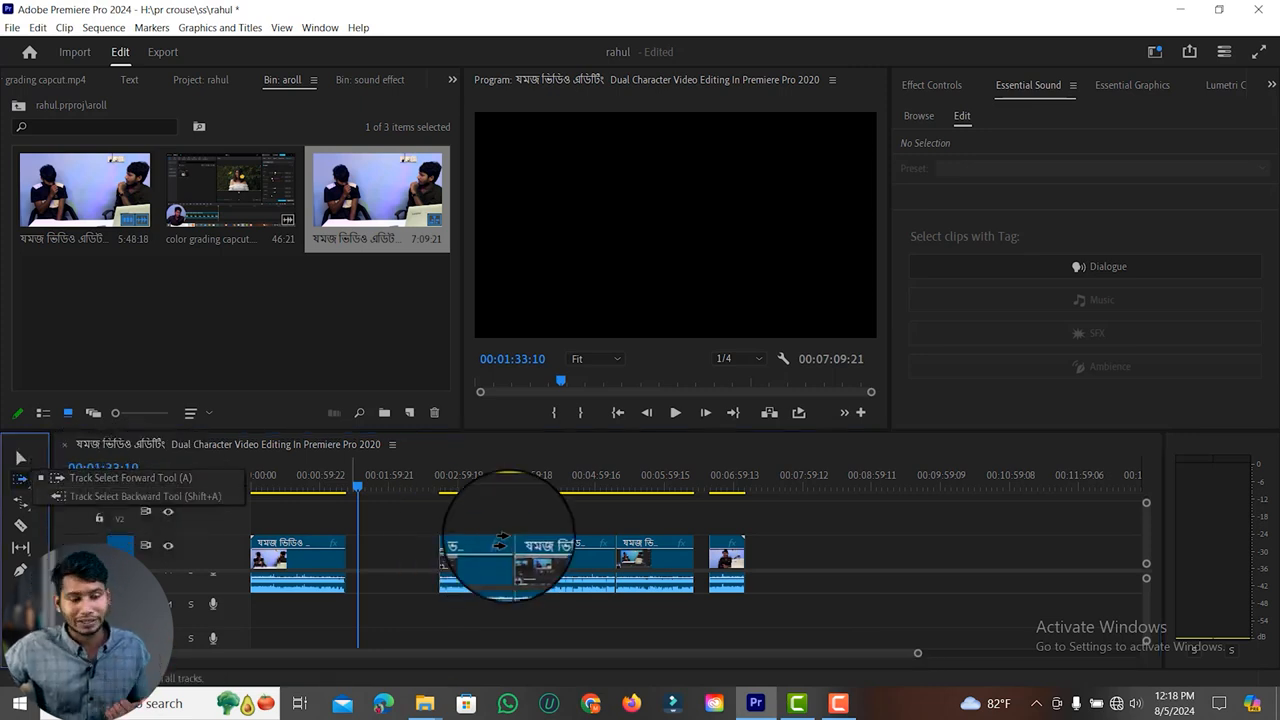
pyautogui.click(542, 640)
pyautogui.hotkey('ctrl', 'z')
pyautogui.hotkey('ctrl', 'z')
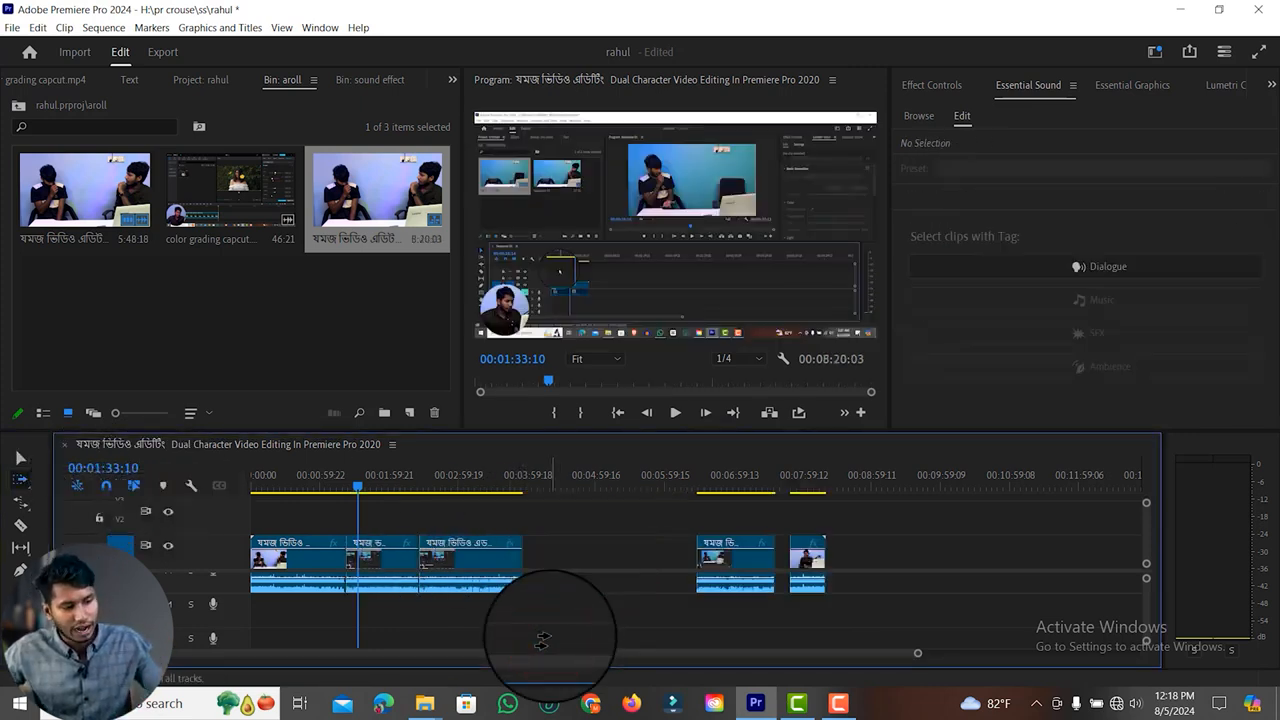
# Move the last two clips earlier to close the gap after the third clip, and place the playhead at 00:01:23:07
pyautogui.press('v')
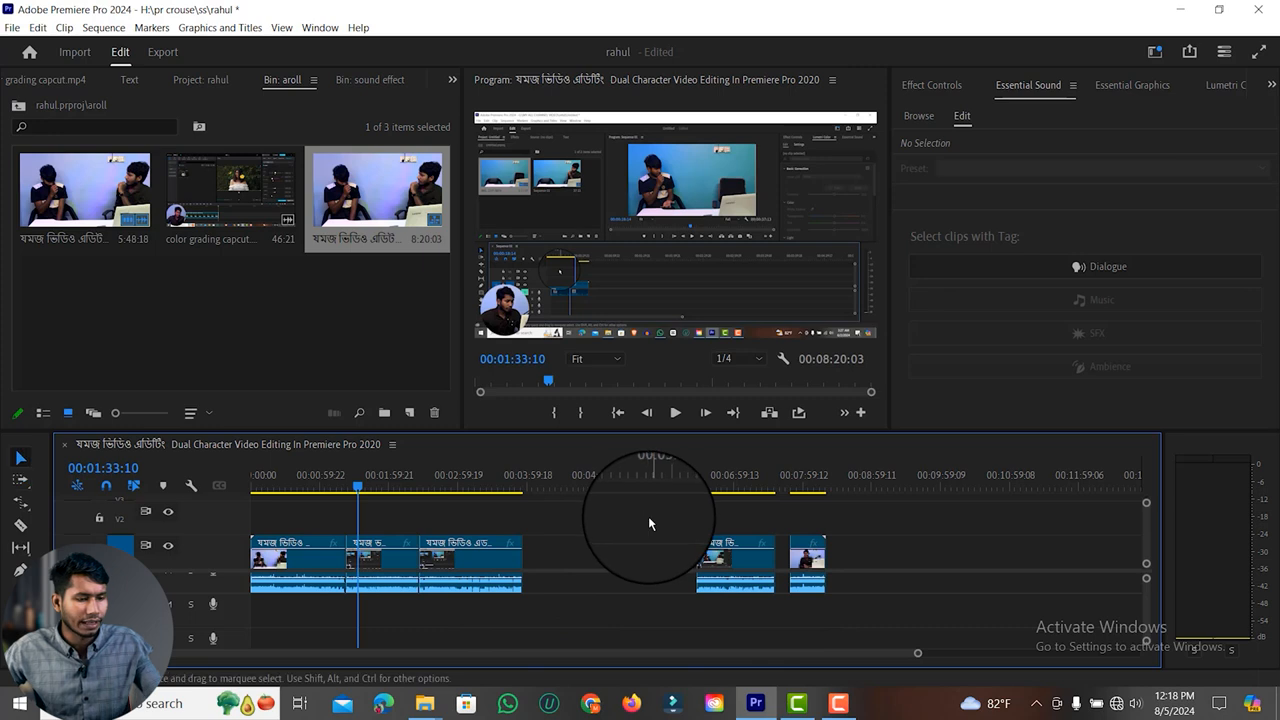
pyautogui.moveTo(648, 516); pyautogui.dragTo(580, 574)
pyautogui.click(658, 476)
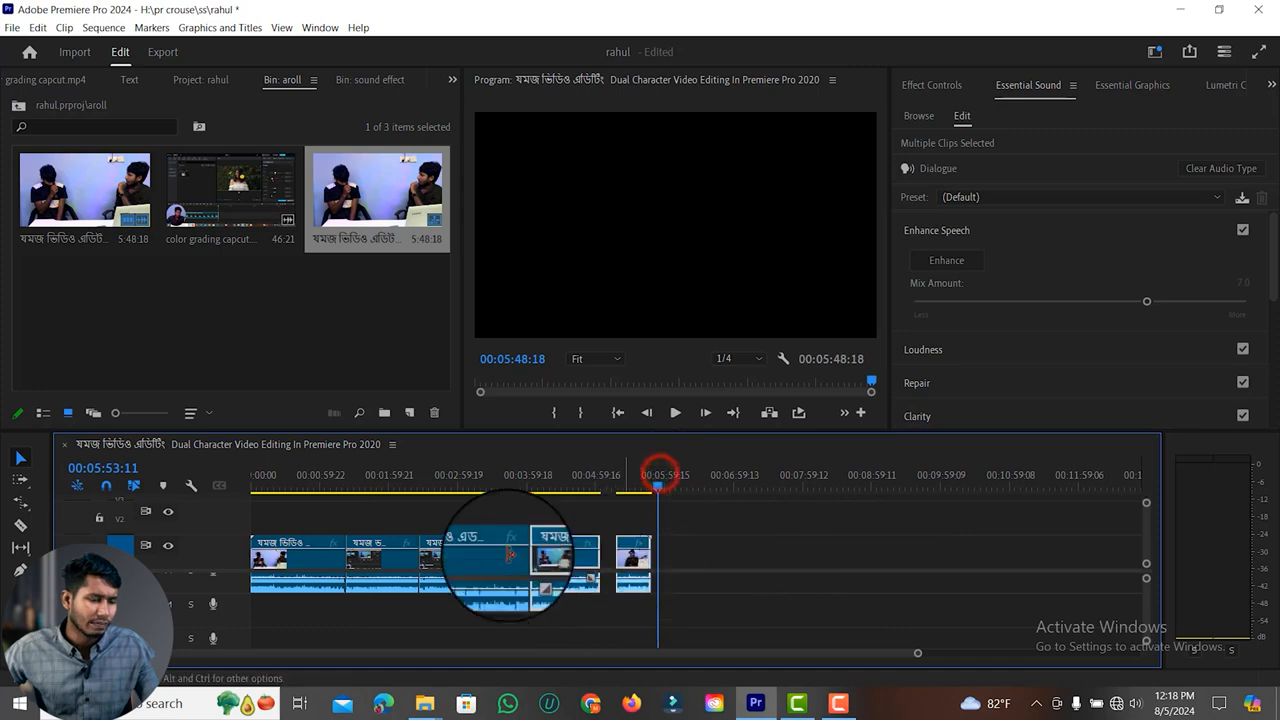
pyautogui.click(355, 496)
pyautogui.click(347, 486)
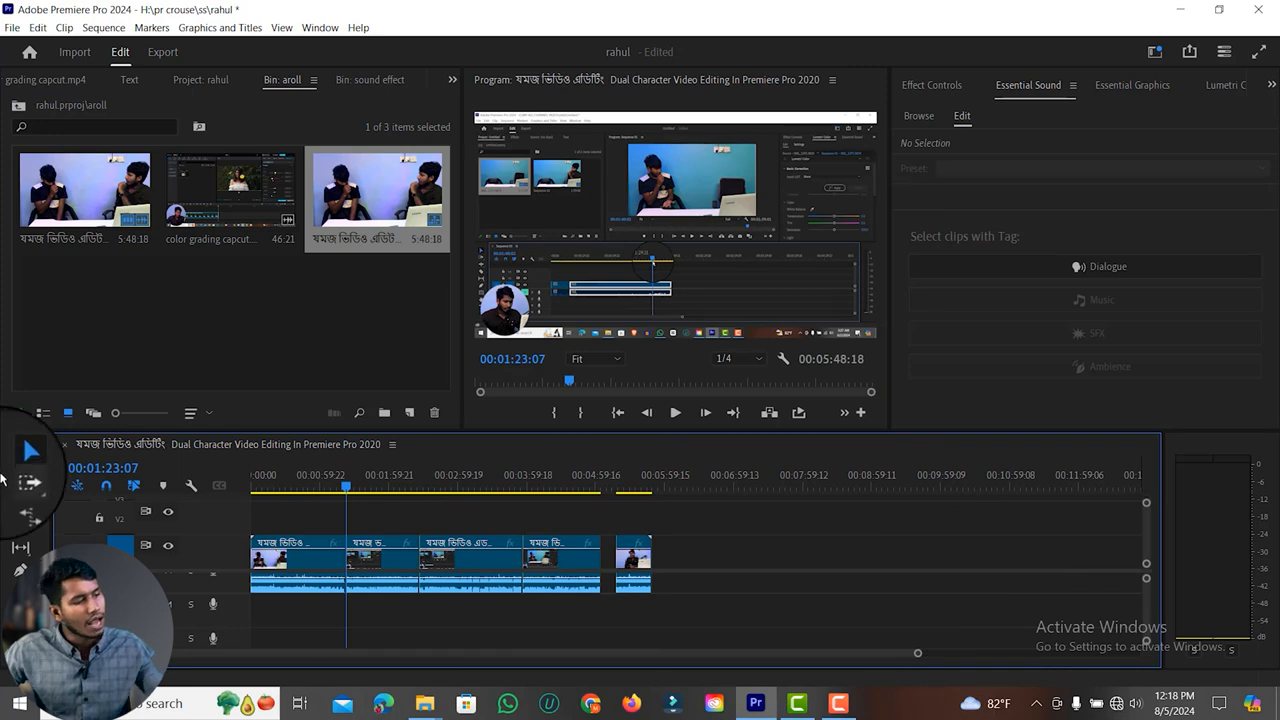
# Try shifting every clip from the second onward about 1 minute 30 seconds later with the Track Select Forward Tool, and undo the move
pyautogui.click(29, 483)
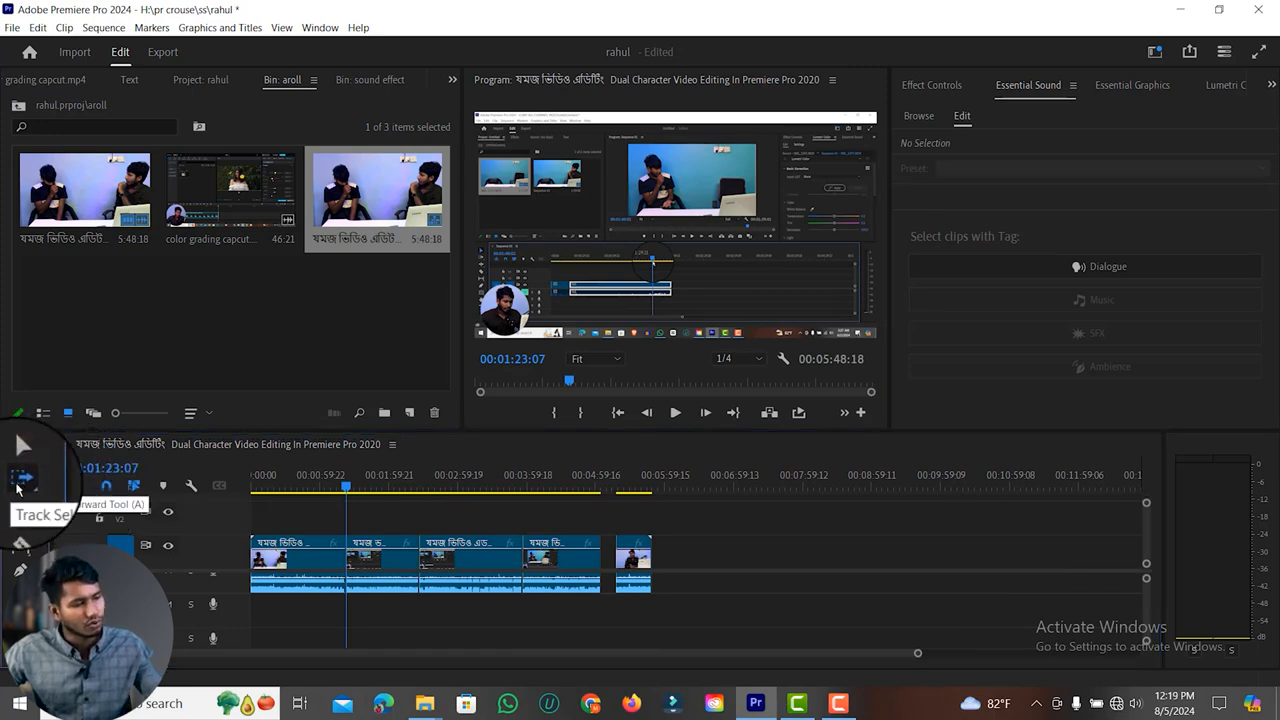
pyautogui.click(19, 486)
pyautogui.click(114, 484)
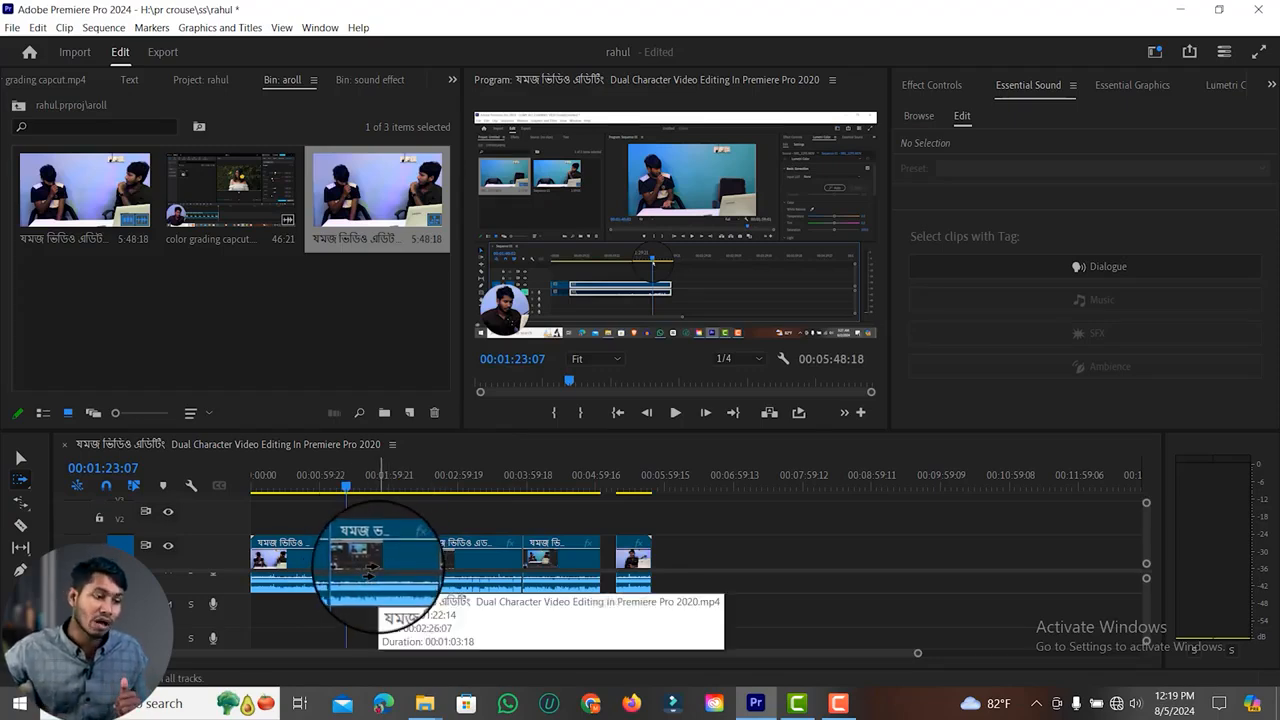
pyautogui.click(370, 568)
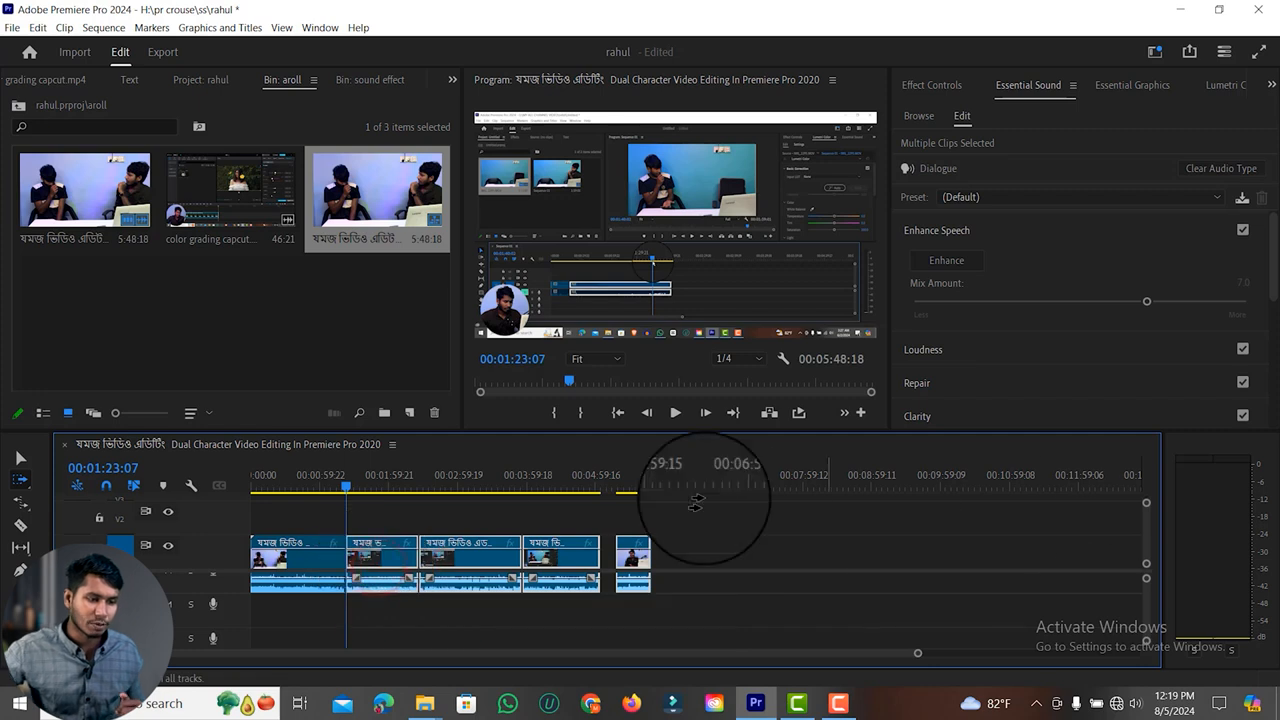
pyautogui.moveTo(375, 563); pyautogui.dragTo(485, 556)
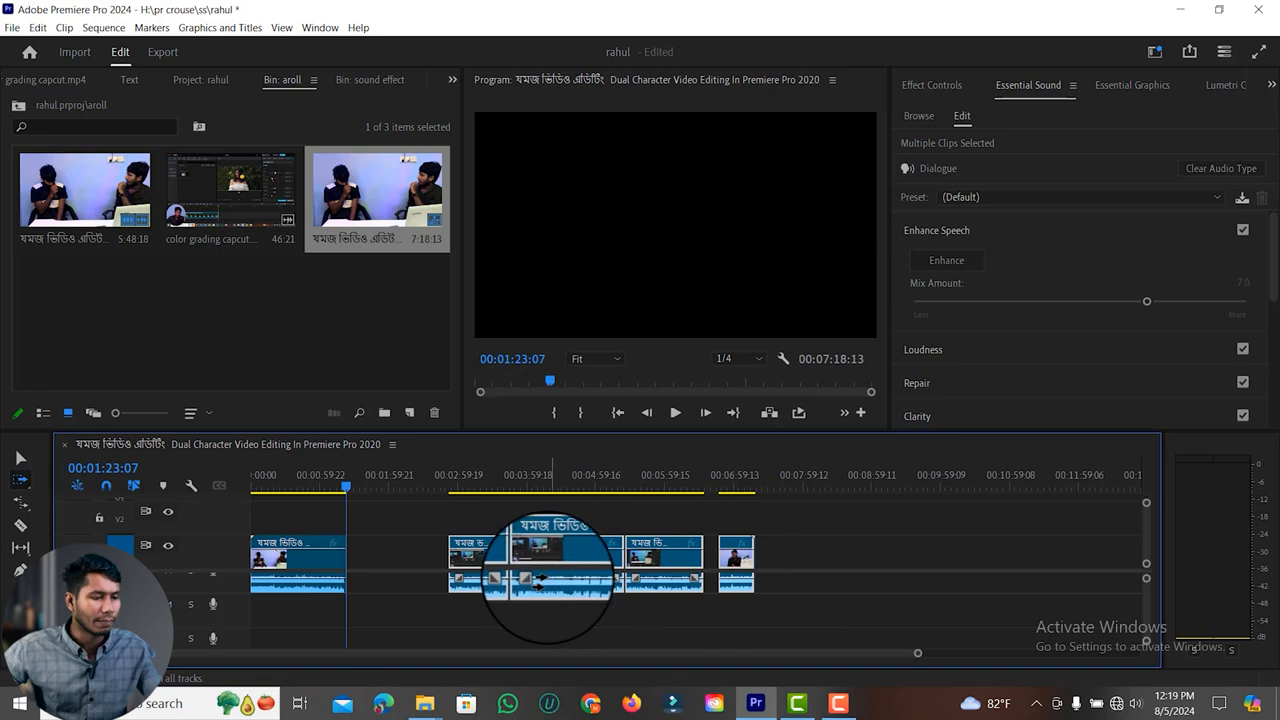
pyautogui.hotkey('ctrl', 'z')
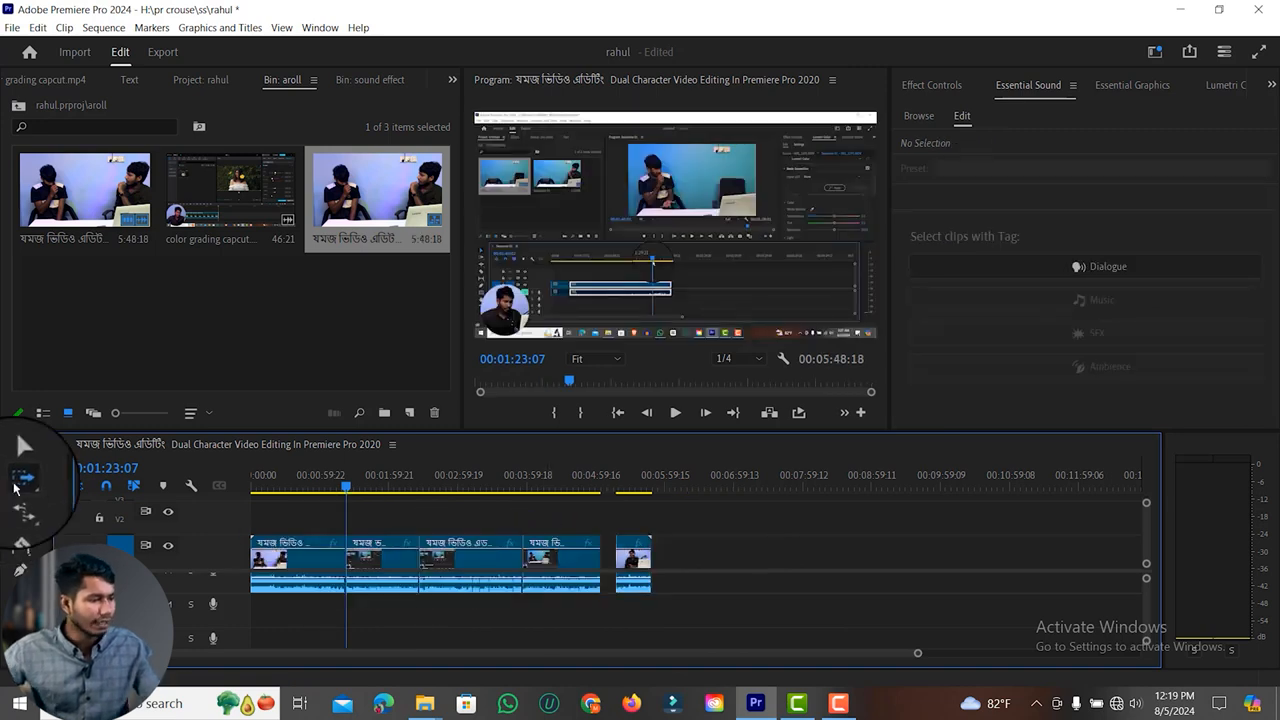
# Choose the Track Select Backward Tool, place the playhead at 00:03:52:12 near the fourth clip's start, and clear the selection
pyautogui.click(15, 486)
pyautogui.click(112, 499)
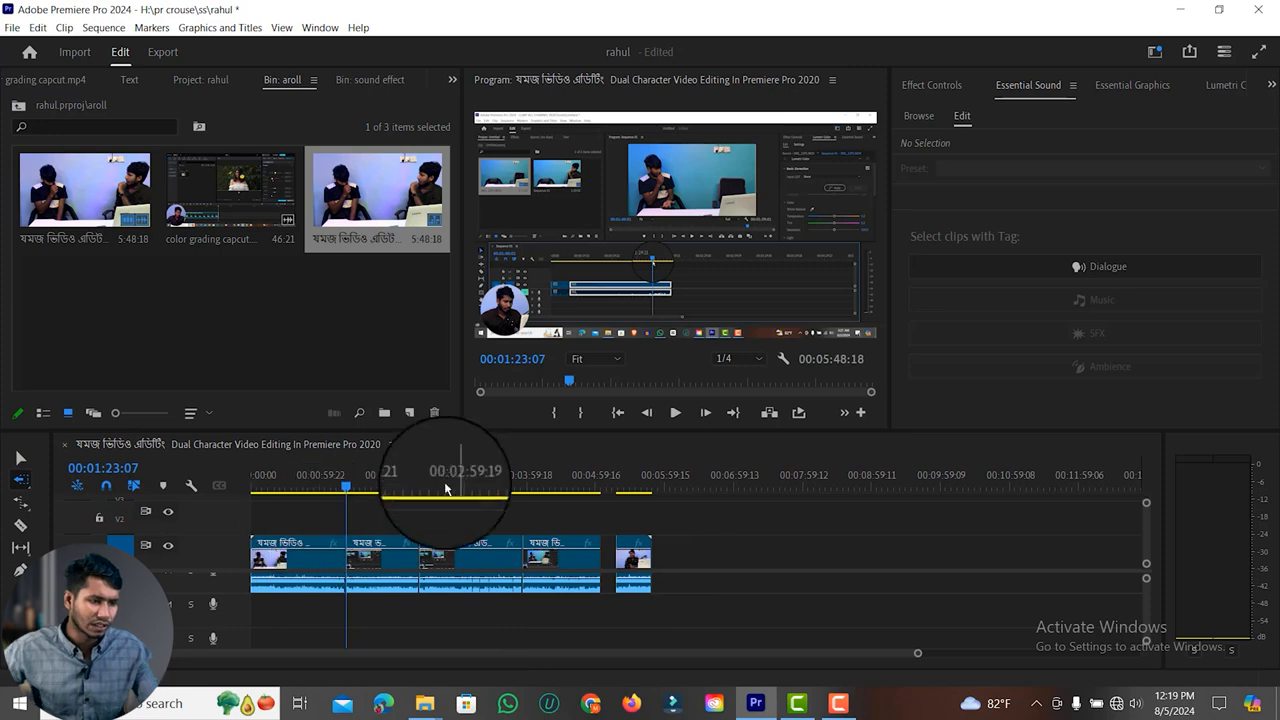
pyautogui.click(585, 489)
pyautogui.moveTo(593, 492); pyautogui.dragTo(516, 490)
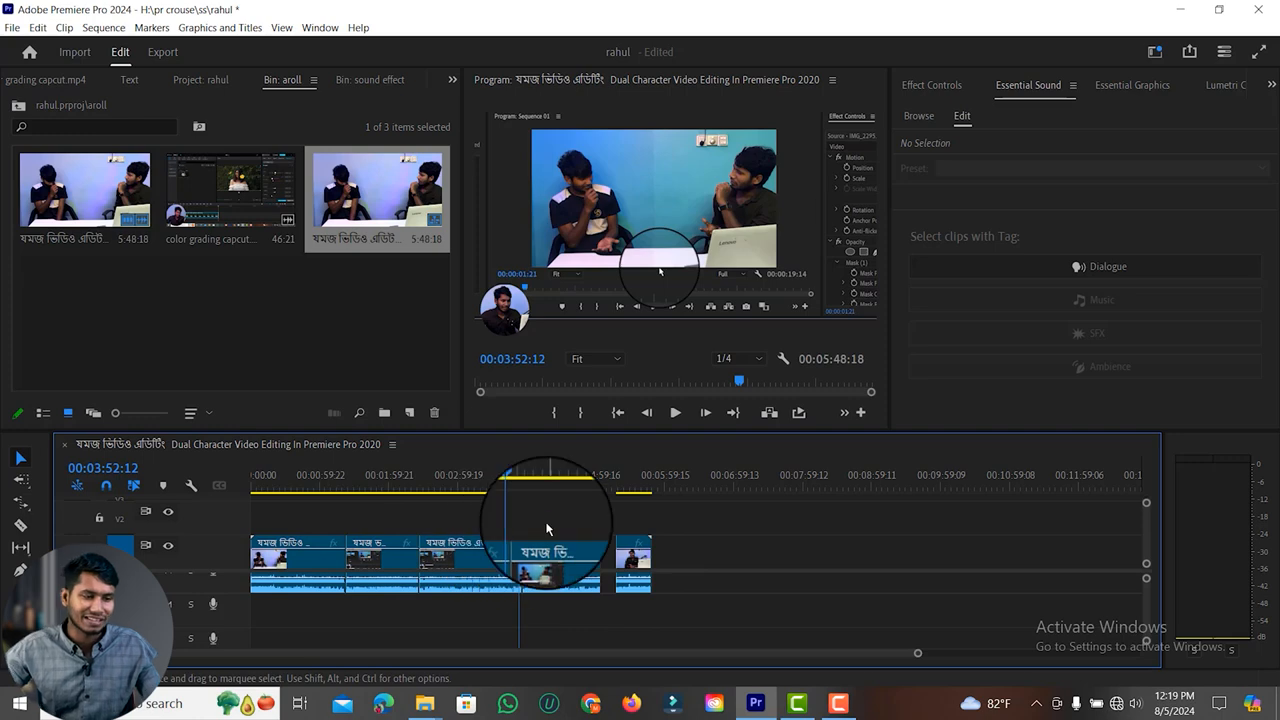
pyautogui.click(546, 523)
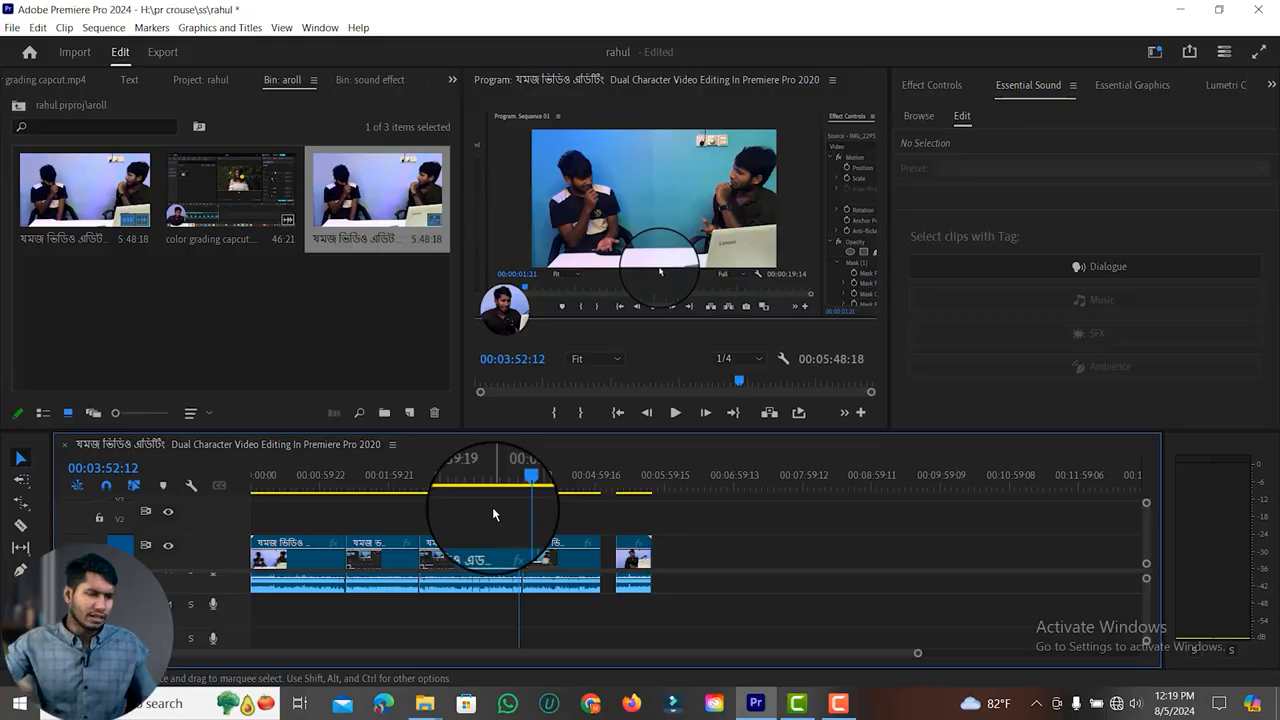
# Add the video of color grading capcut.mp4 to V2 and V3, and shift both clips so the V2 one starts with the second main clip
pyautogui.doubleClick(244, 186)
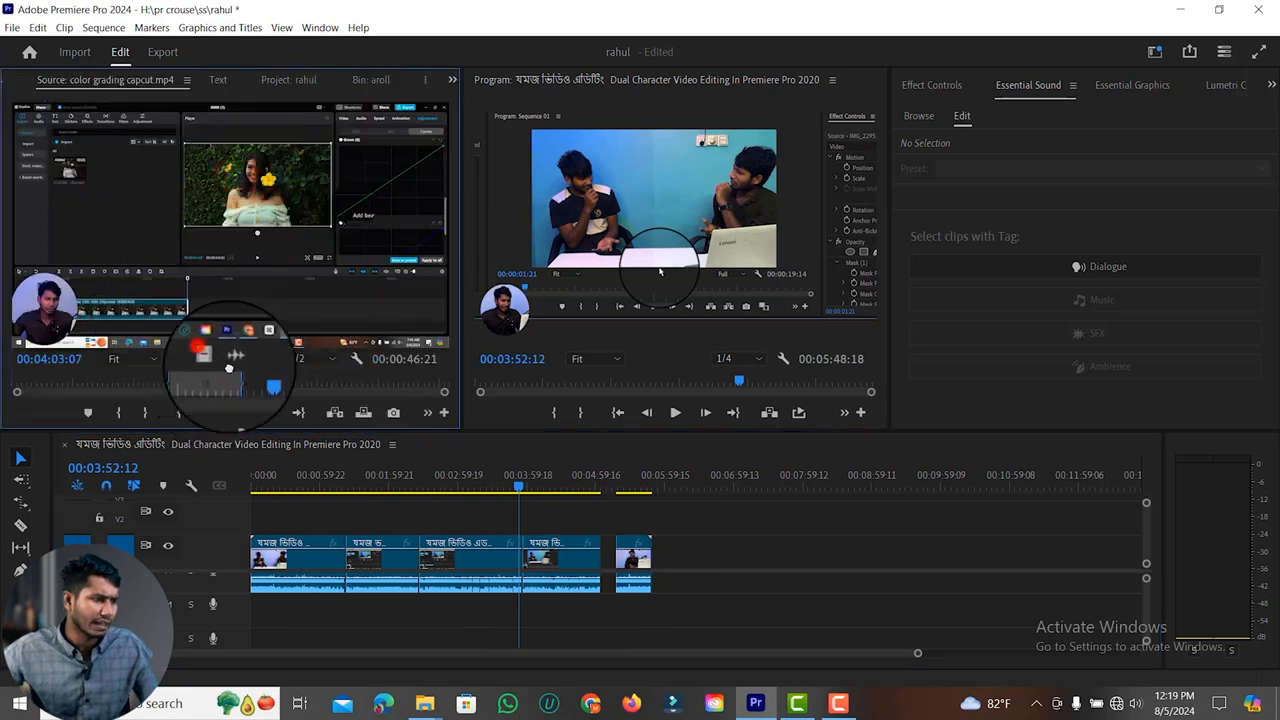
pyautogui.moveTo(212, 354); pyautogui.dragTo(330, 514)
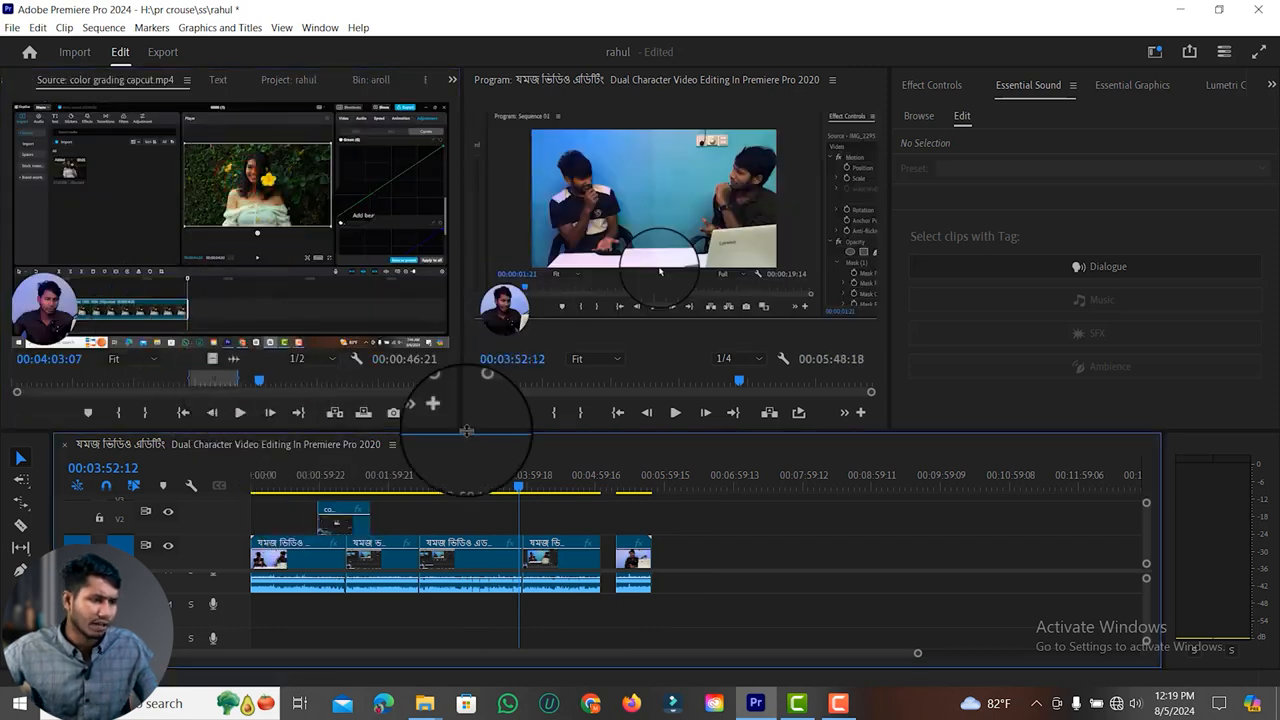
pyautogui.moveTo(466, 429); pyautogui.dragTo(425, 323)
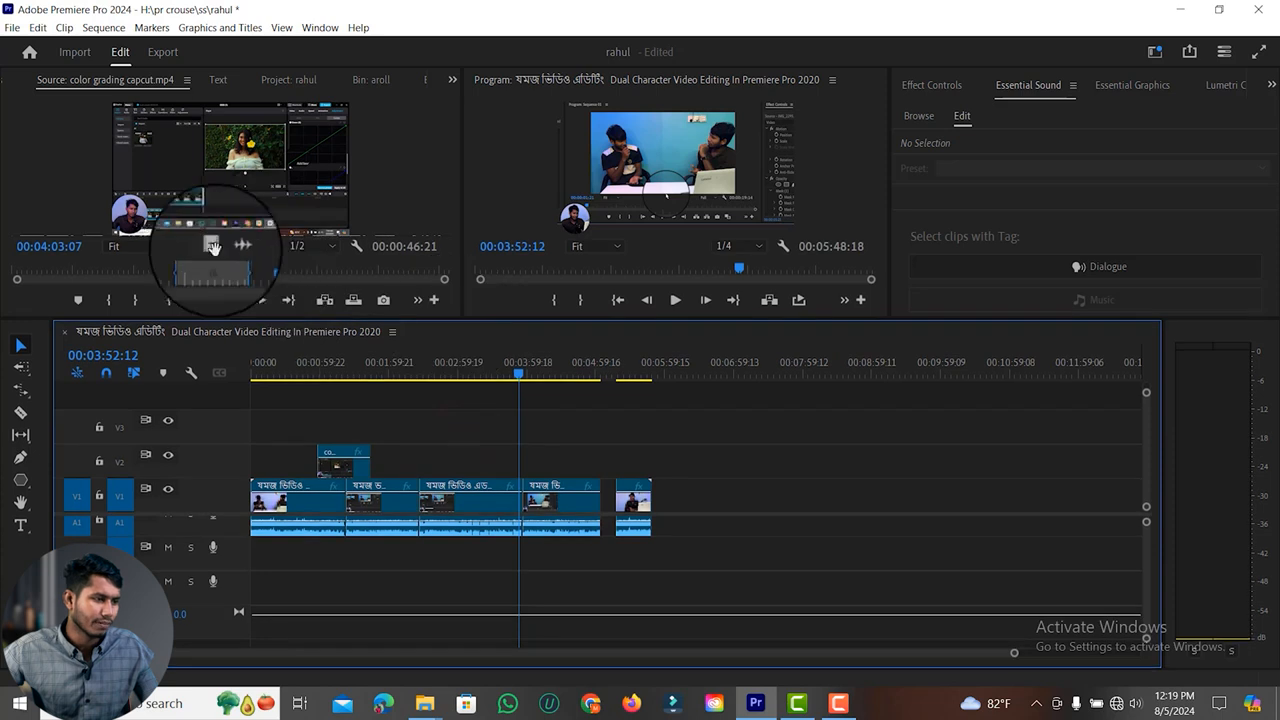
pyautogui.moveTo(211, 249); pyautogui.dragTo(375, 409)
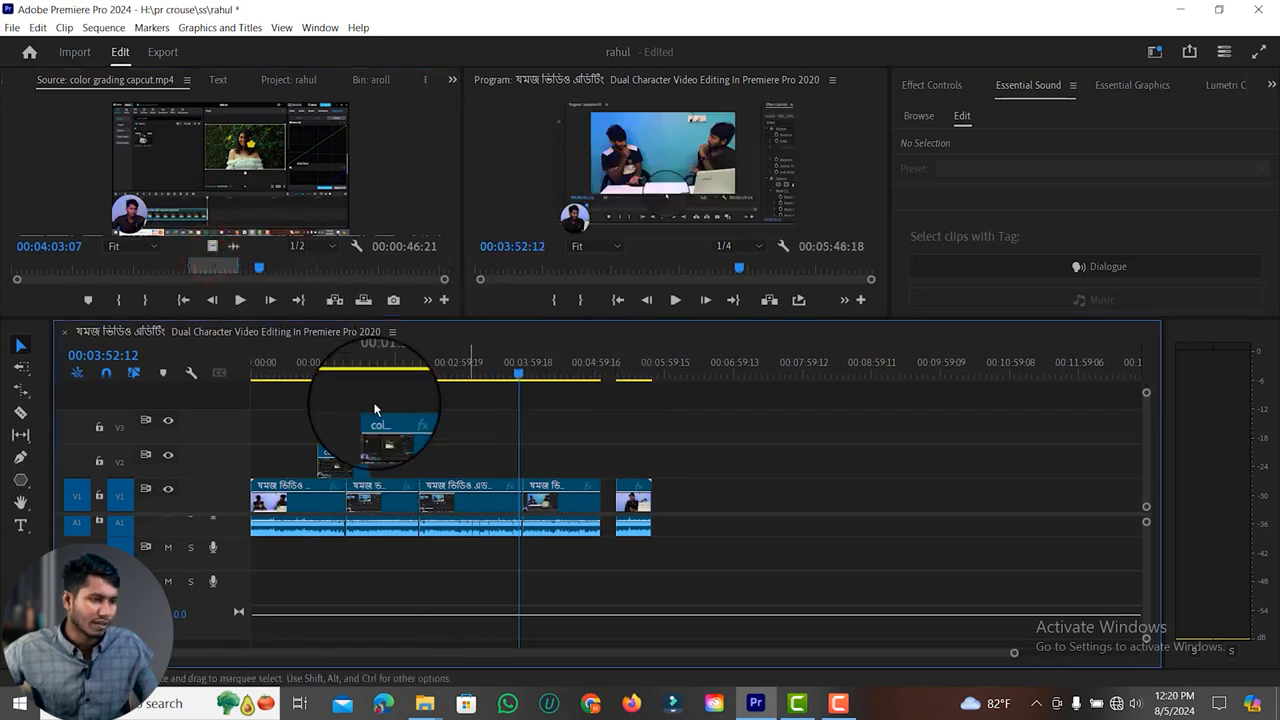
pyautogui.click(311, 378)
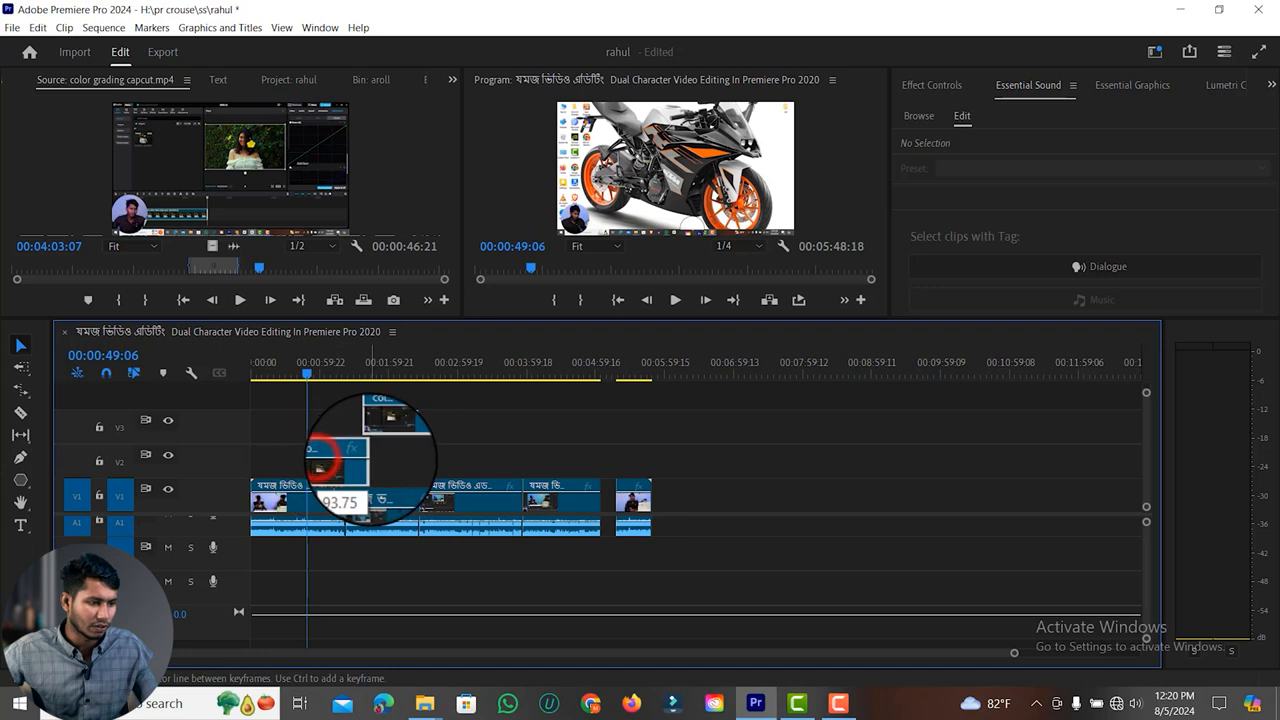
pyautogui.moveTo(331, 455)
pyautogui.mouseDown()
pyautogui.moveTo(312, 450)
pyautogui.moveTo(335, 452)
pyautogui.mouseUp()
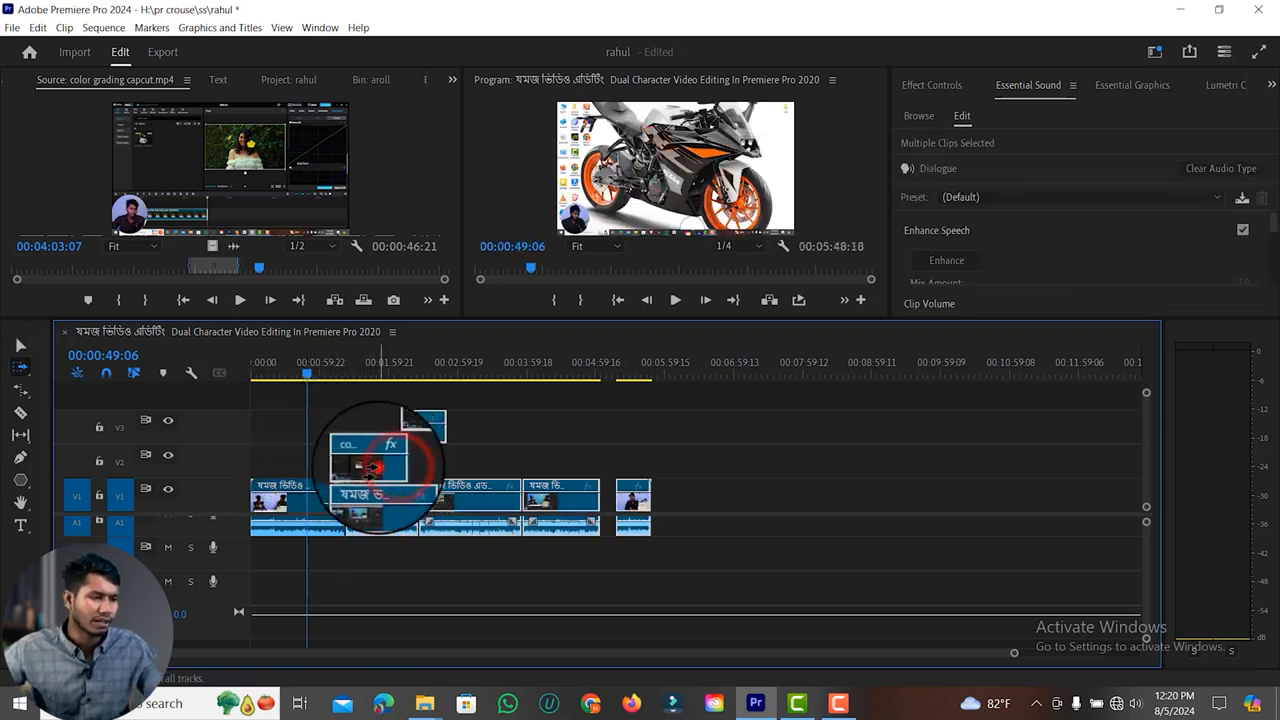
# Select the clips from the second main clip onward across all tracks with the Track Select Forward Tool
pyautogui.click(517, 464)
pyautogui.click(406, 515)
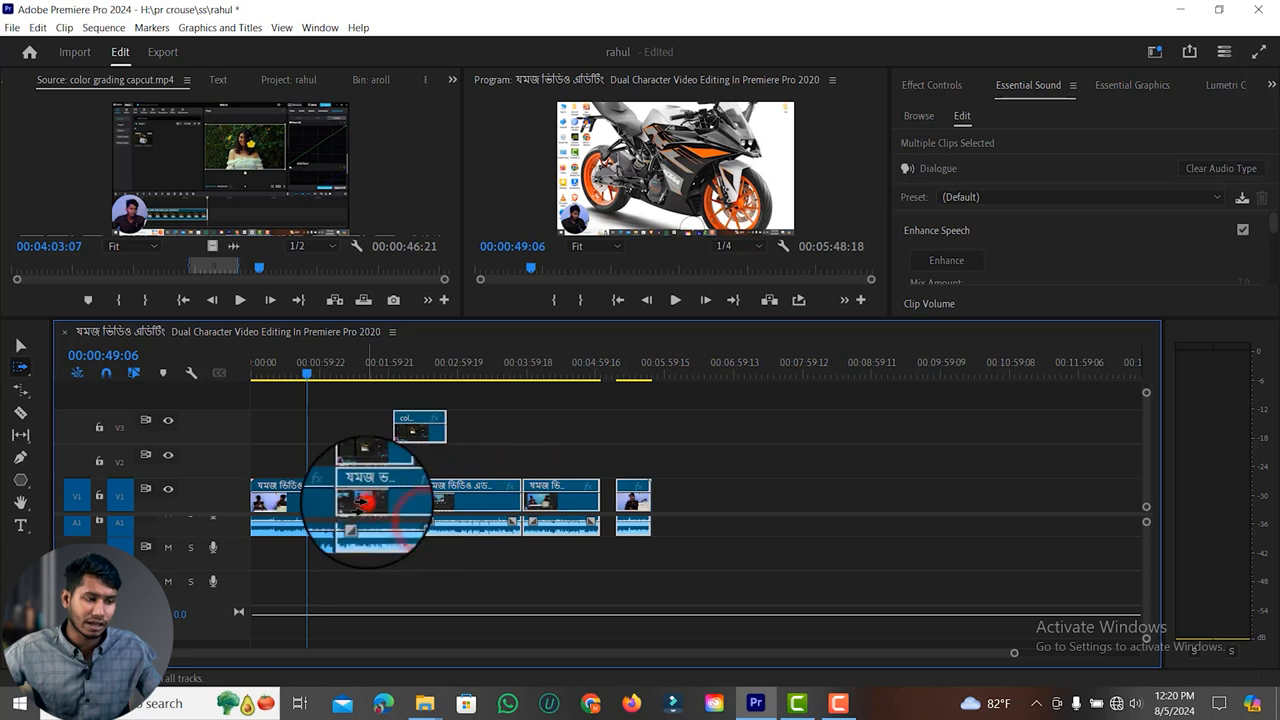
pyautogui.click(362, 511)
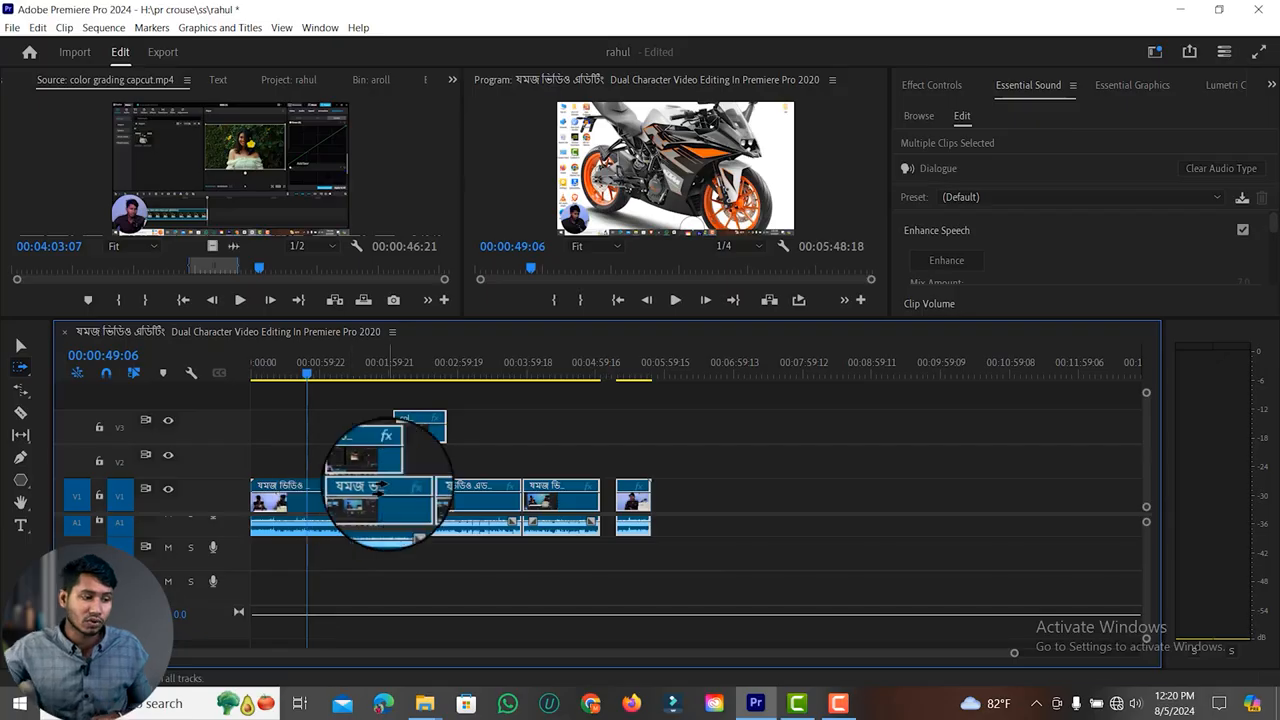
pyautogui.moveTo(391, 457); pyautogui.dragTo(445, 494)
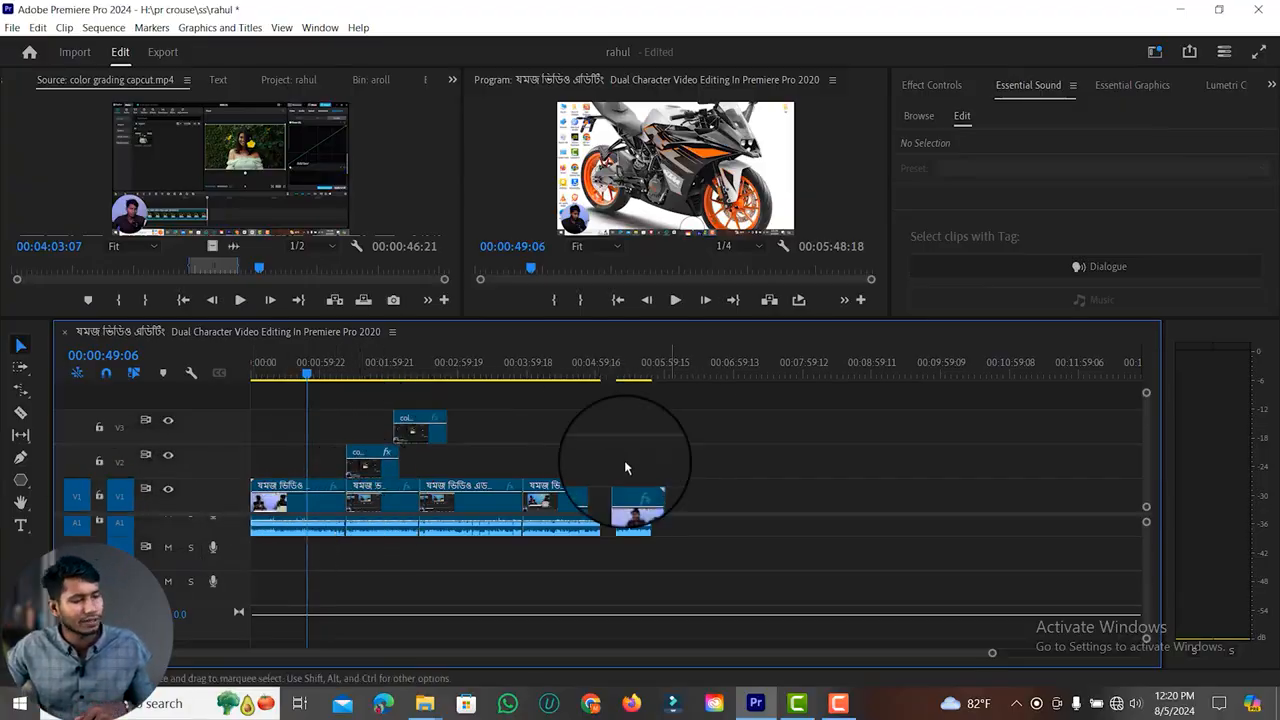
# Use the Track Select Forward Tool to select the following clips on a single track only
pyautogui.click(20, 367)
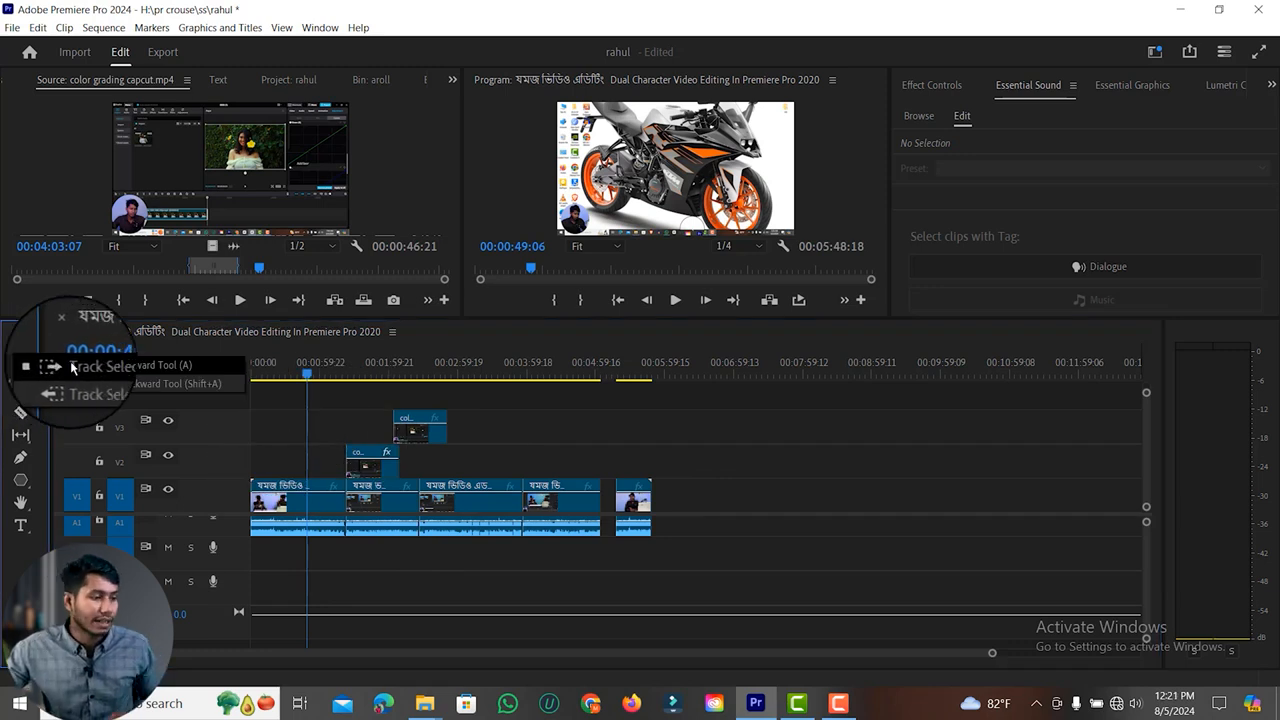
pyautogui.click(72, 367)
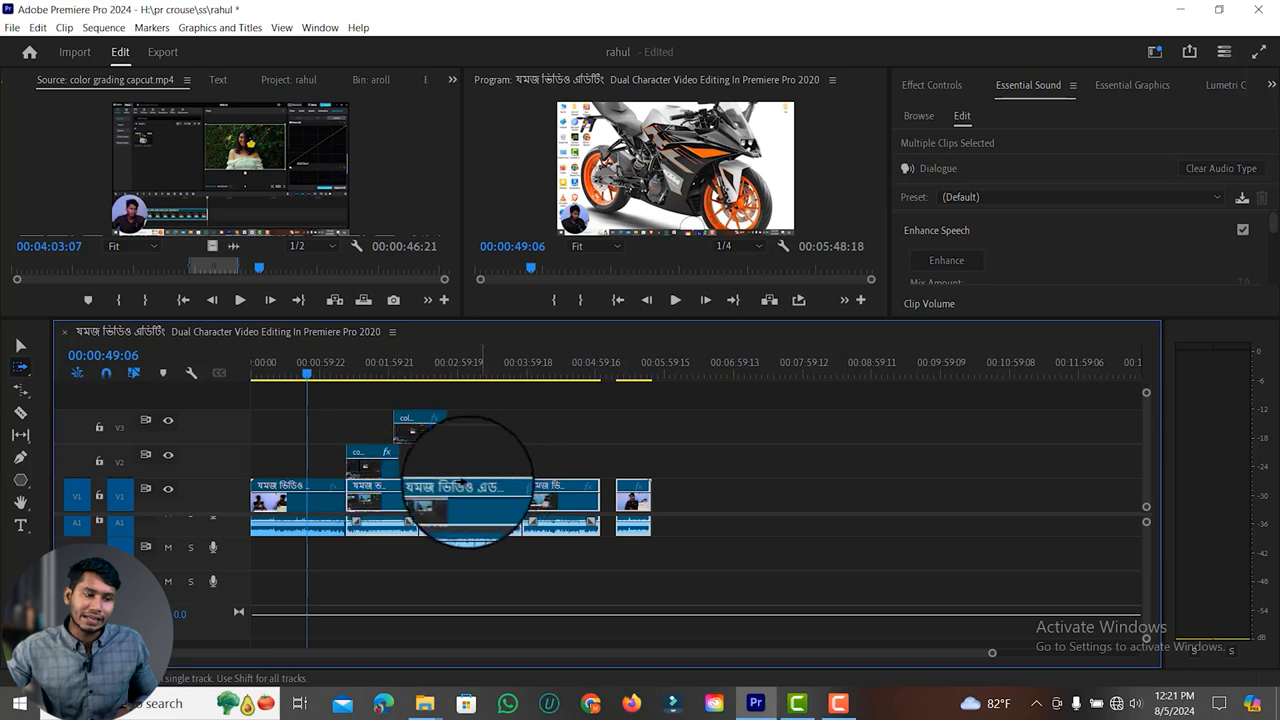
pyautogui.click(492, 466)
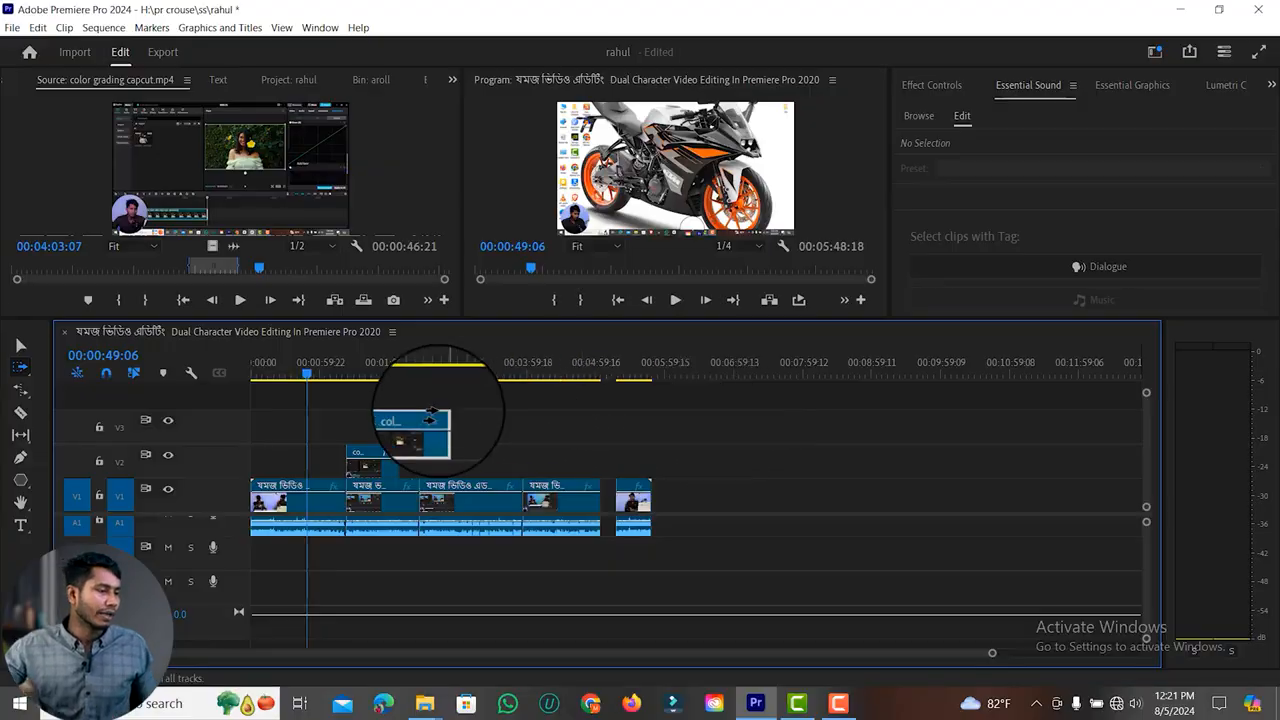
# Pick the Ripple Edit Tool, move the V3 overlay clip down onto V2, and pick the Razor Tool
pyautogui.click(25, 395)
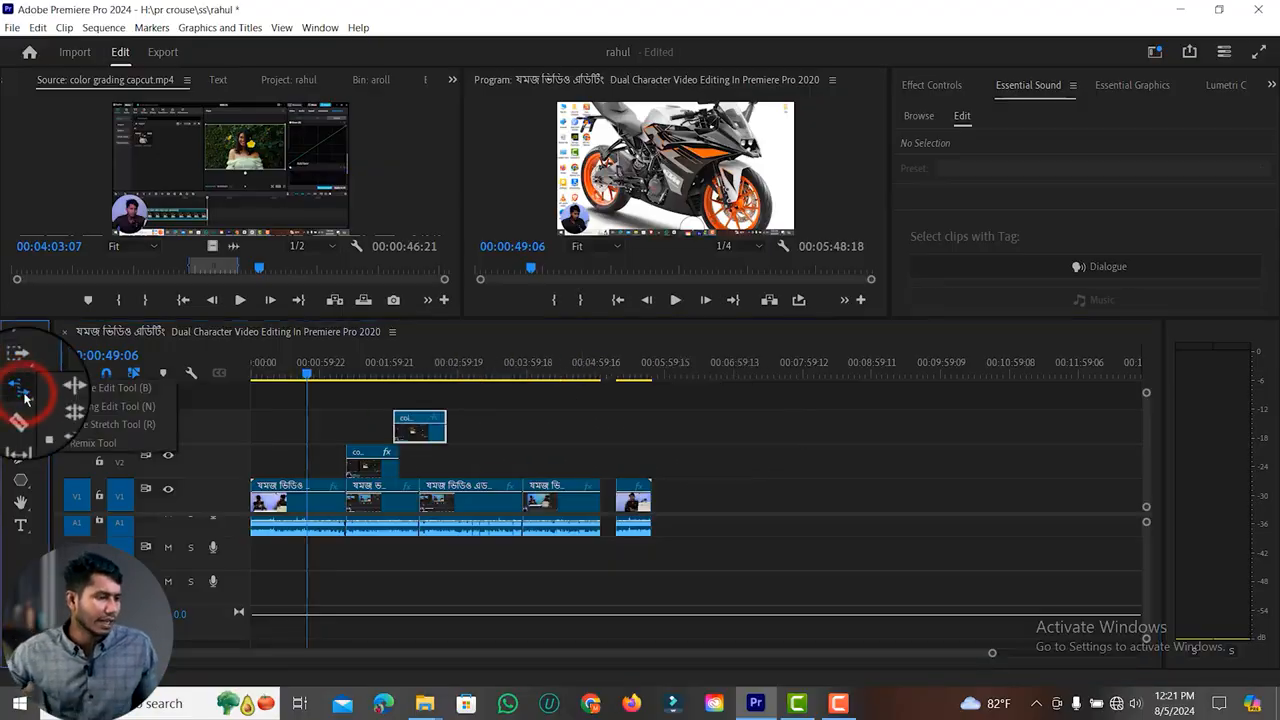
pyautogui.click(80, 388)
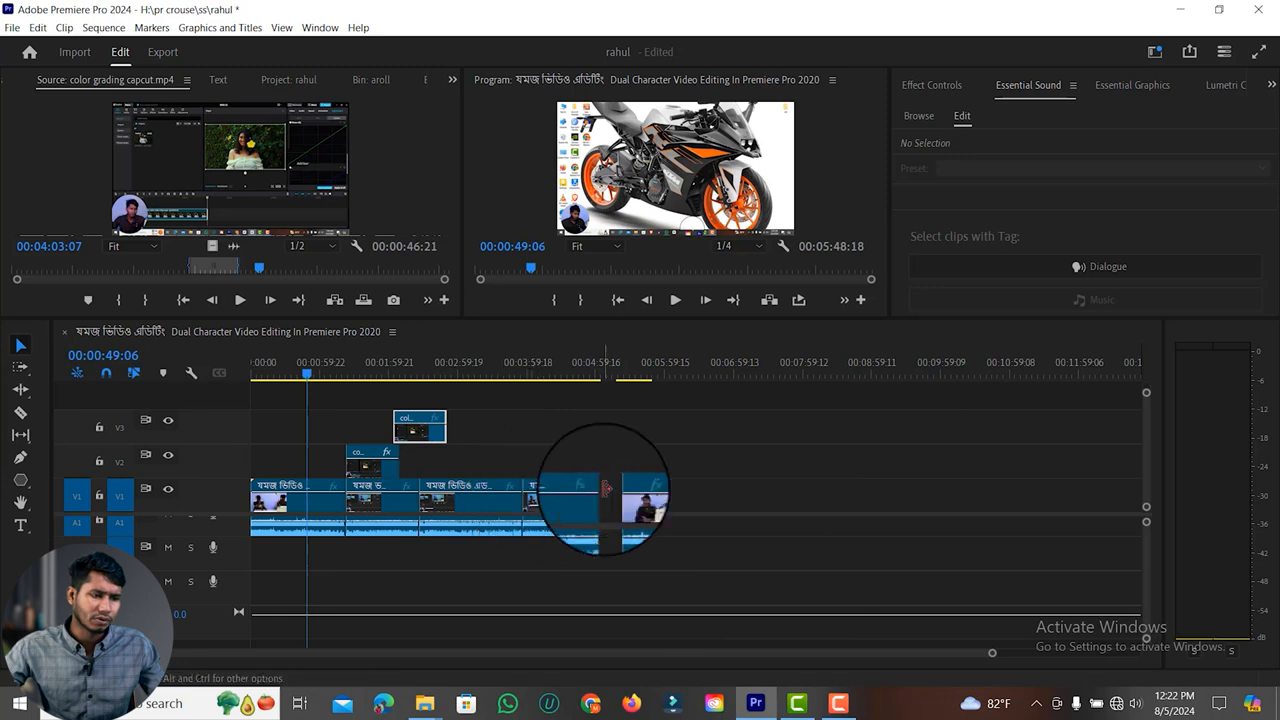
pyautogui.moveTo(434, 436); pyautogui.dragTo(470, 458)
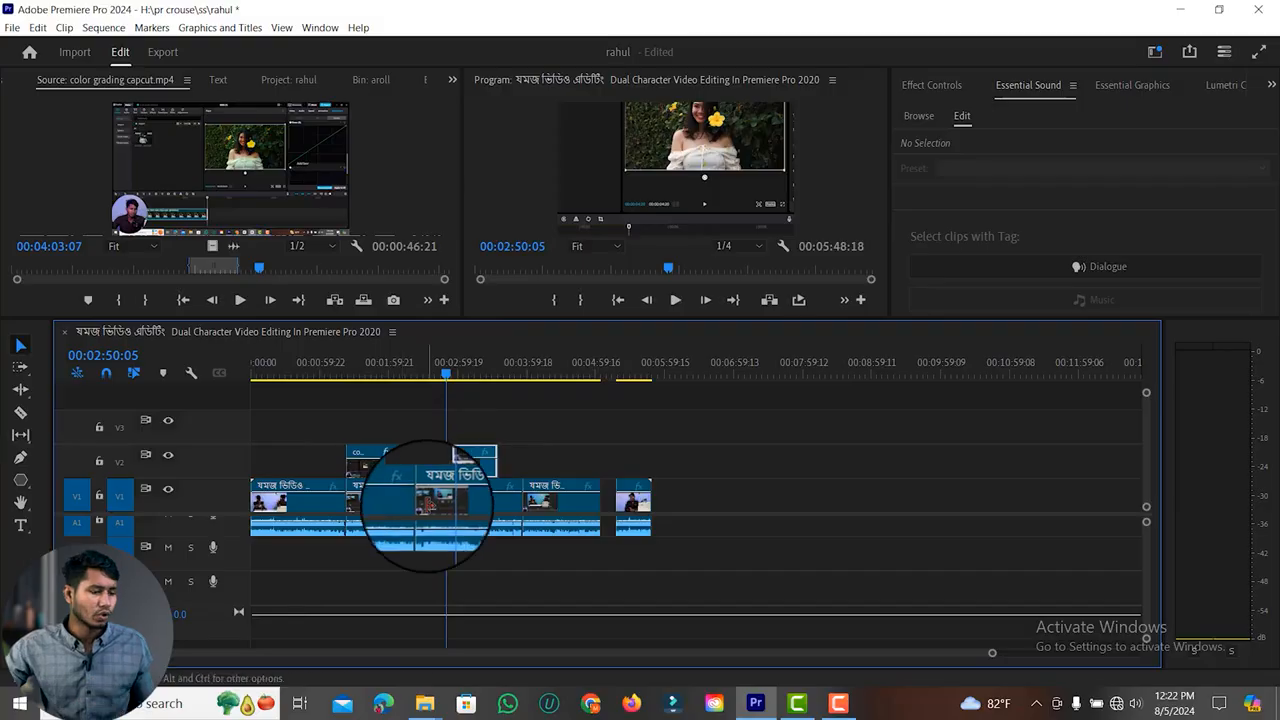
pyautogui.click(20, 411)
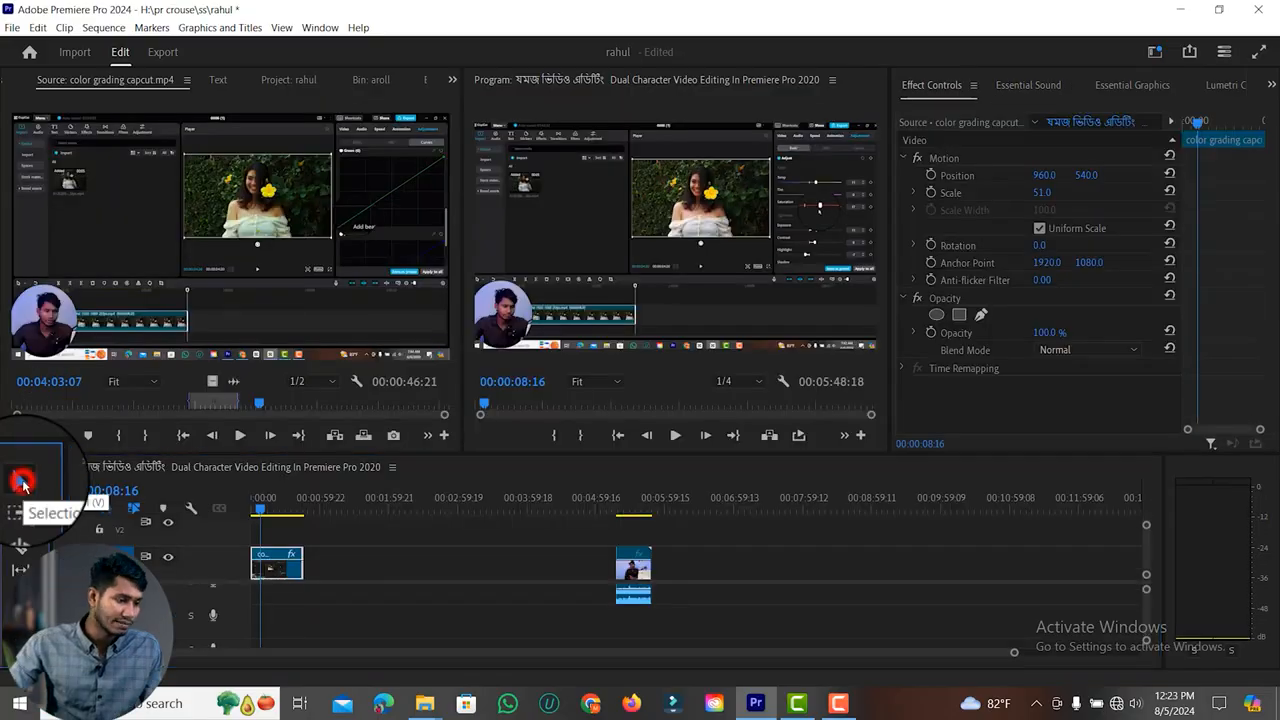
# Place the playhead at 00:00:29:00 and trim the beginning of the first color grading capcut.mp4 clip with the Selection Tool
pyautogui.click(23, 483)
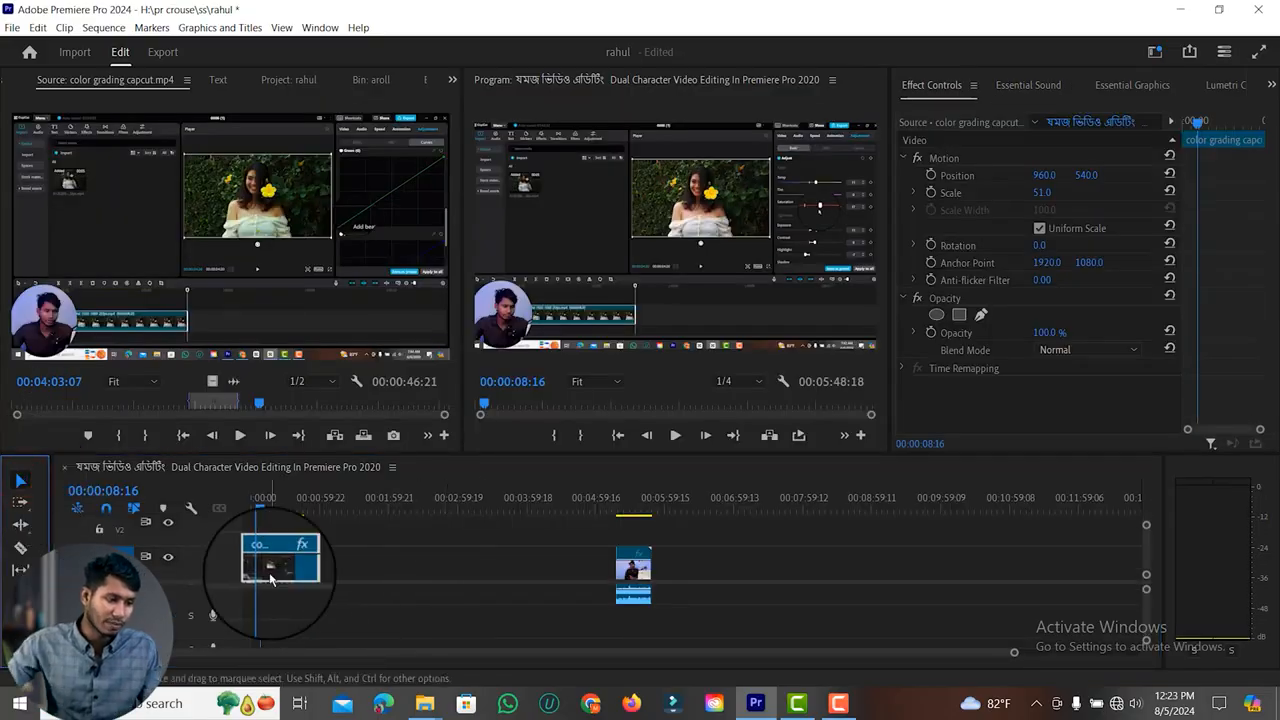
pyautogui.scroll(4, 268, 572)
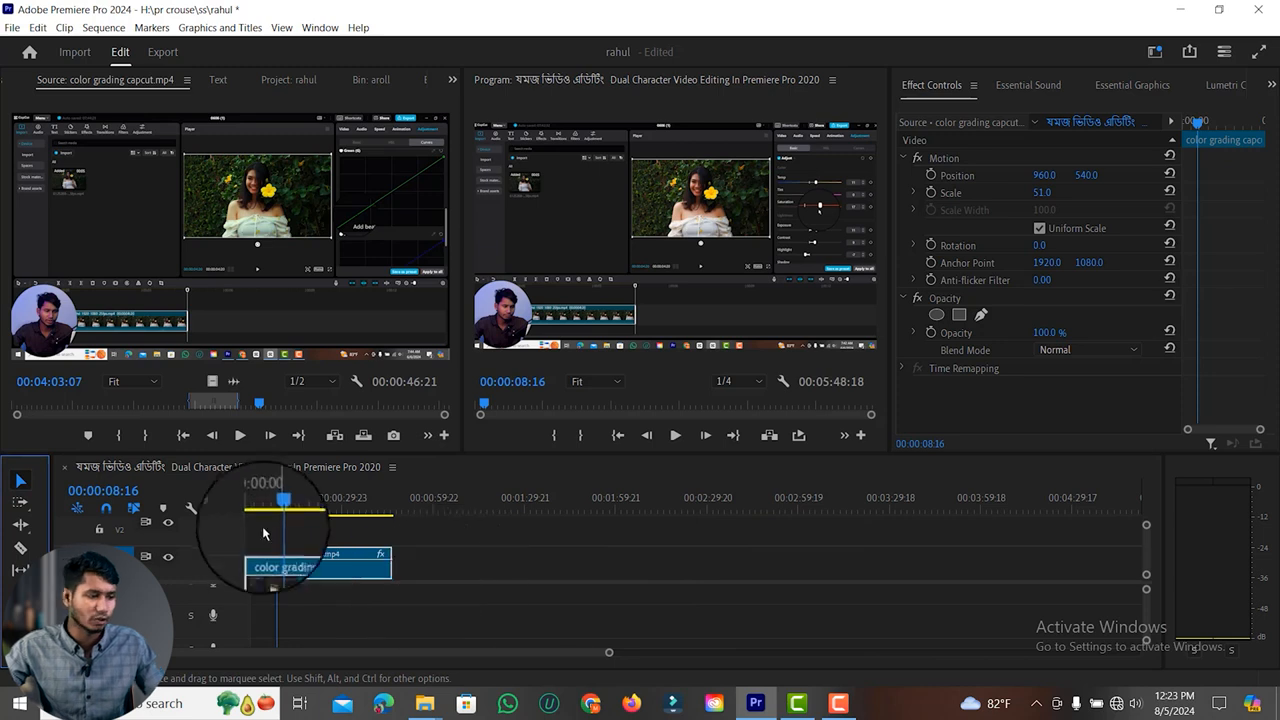
pyautogui.moveTo(277, 509); pyautogui.dragTo(338, 569)
pyautogui.click(331, 566)
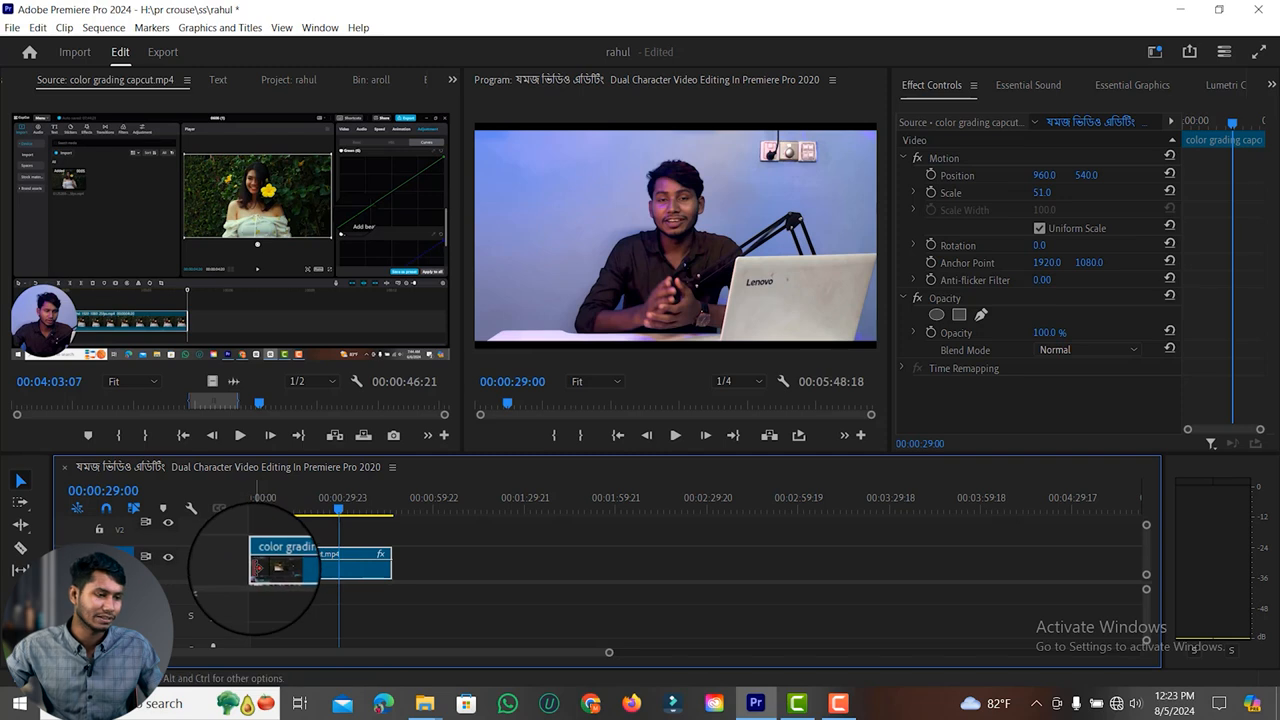
pyautogui.moveTo(256, 568); pyautogui.dragTo(285, 570)
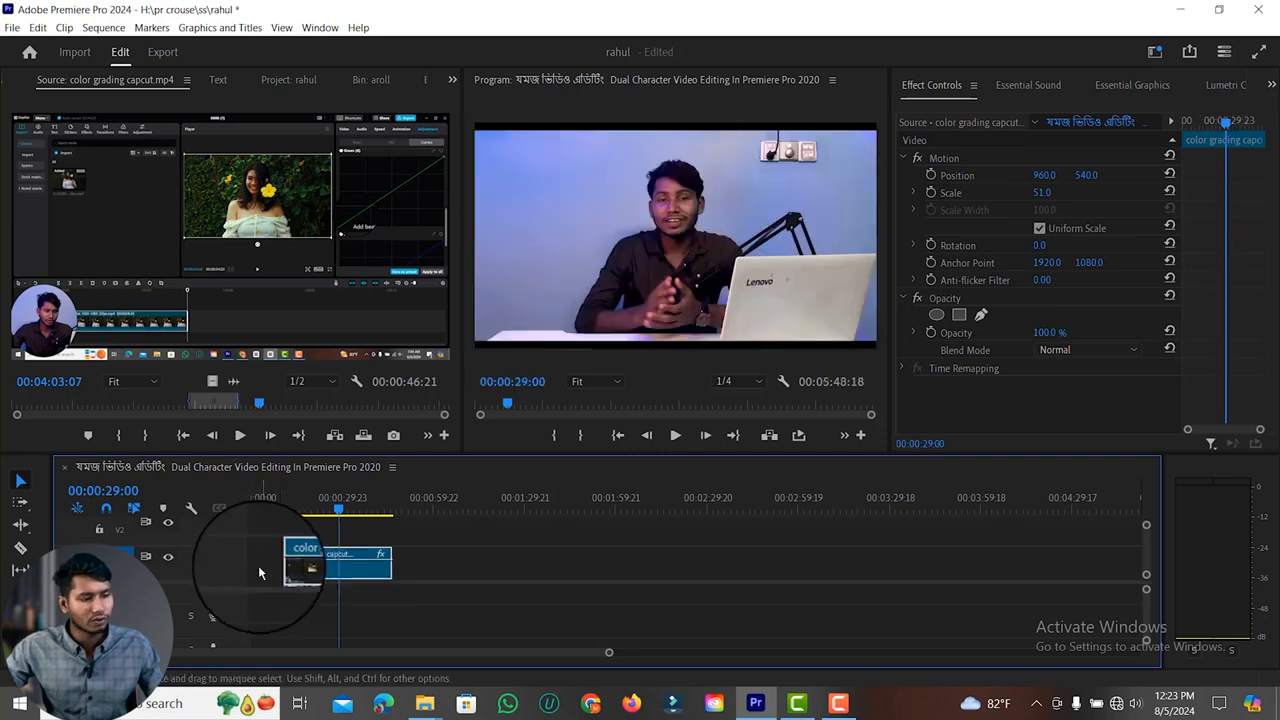
# Try to close the gap before the first clip by moving the clip back to the start of the sequence
pyautogui.click(256, 565)
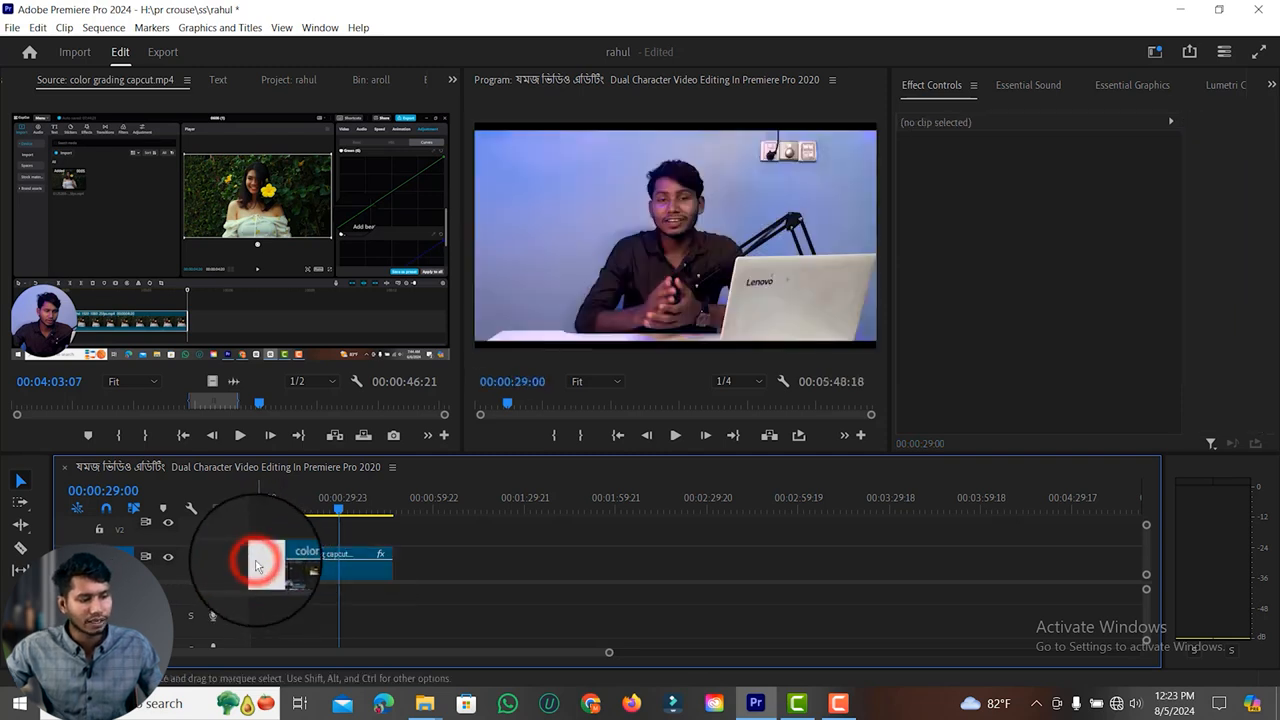
pyautogui.click(307, 532)
pyautogui.click(325, 569)
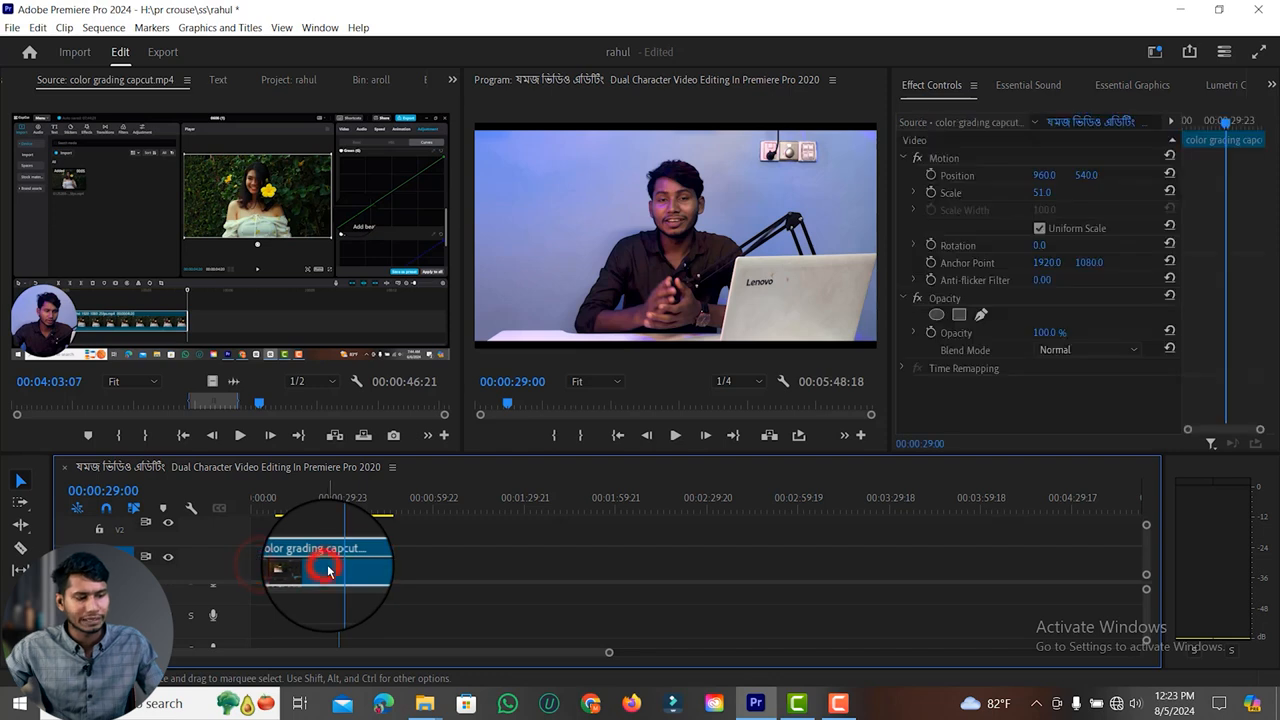
pyautogui.moveTo(328, 569); pyautogui.dragTo(306, 571)
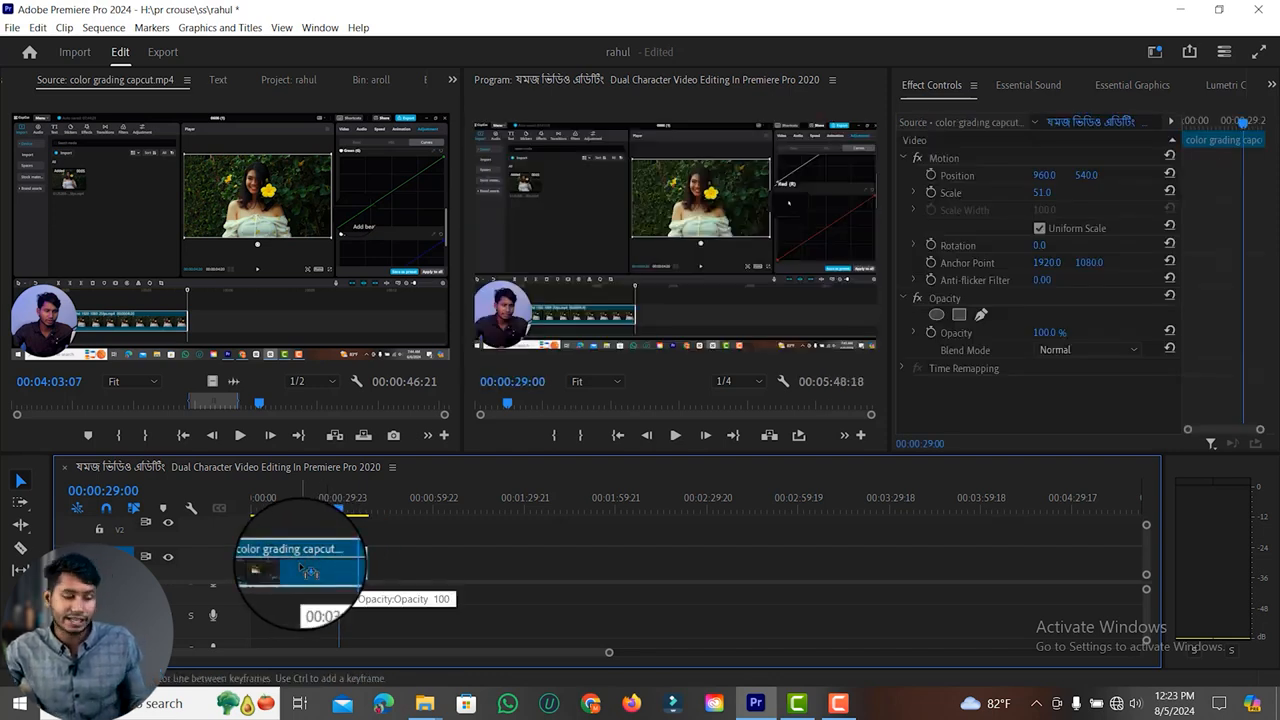
pyautogui.hotkey('ctrl', 'z')
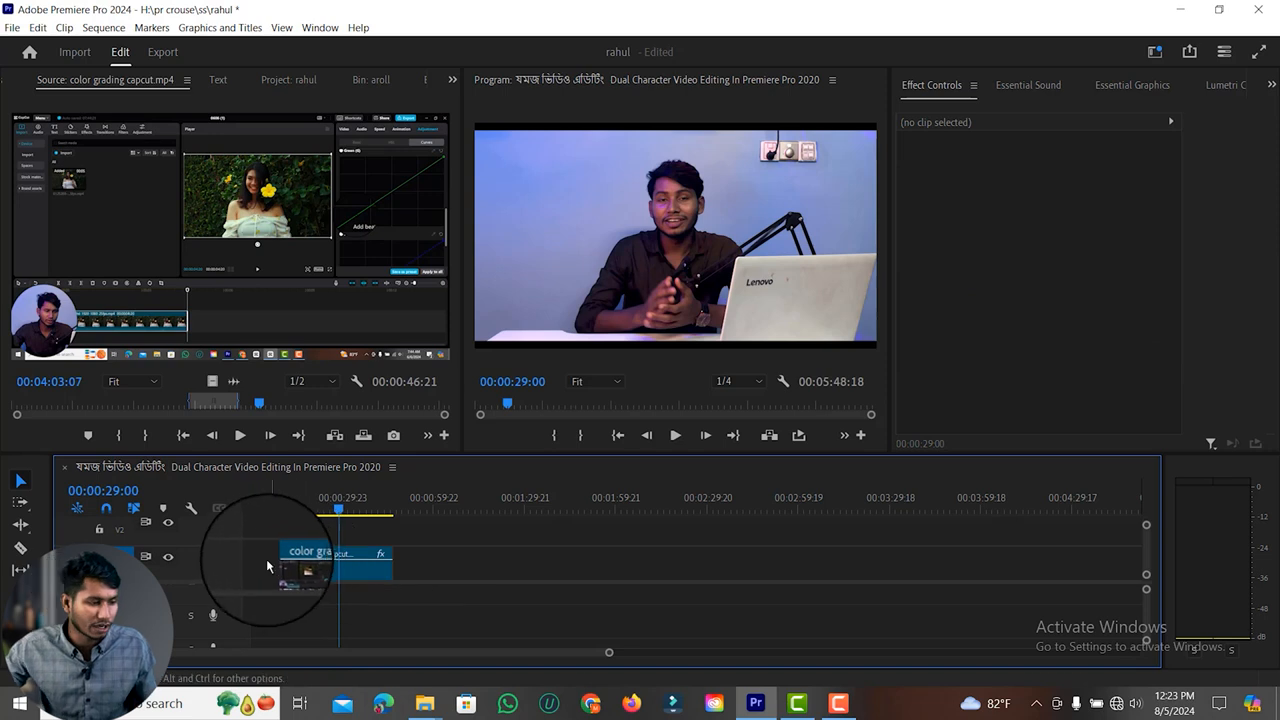
# Apply Ripple Delete to the empty gap before the first clip, and undo it
pyautogui.click(263, 560)
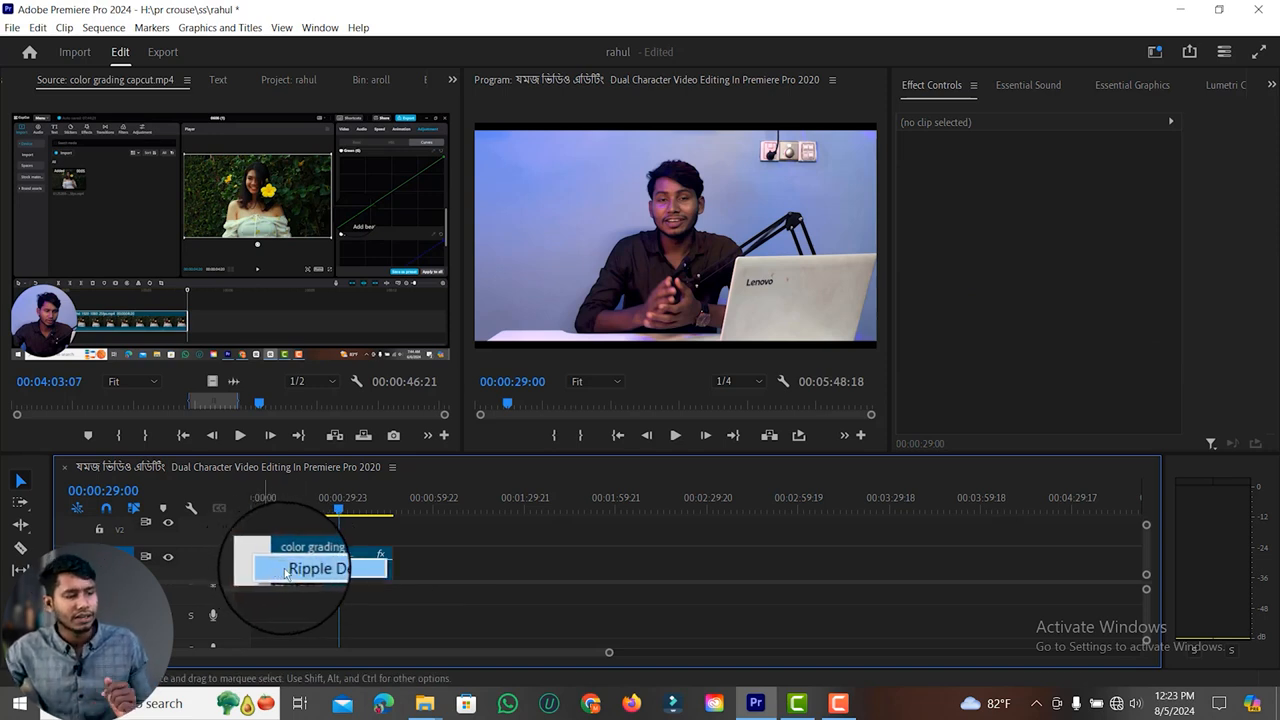
pyautogui.click(285, 570)
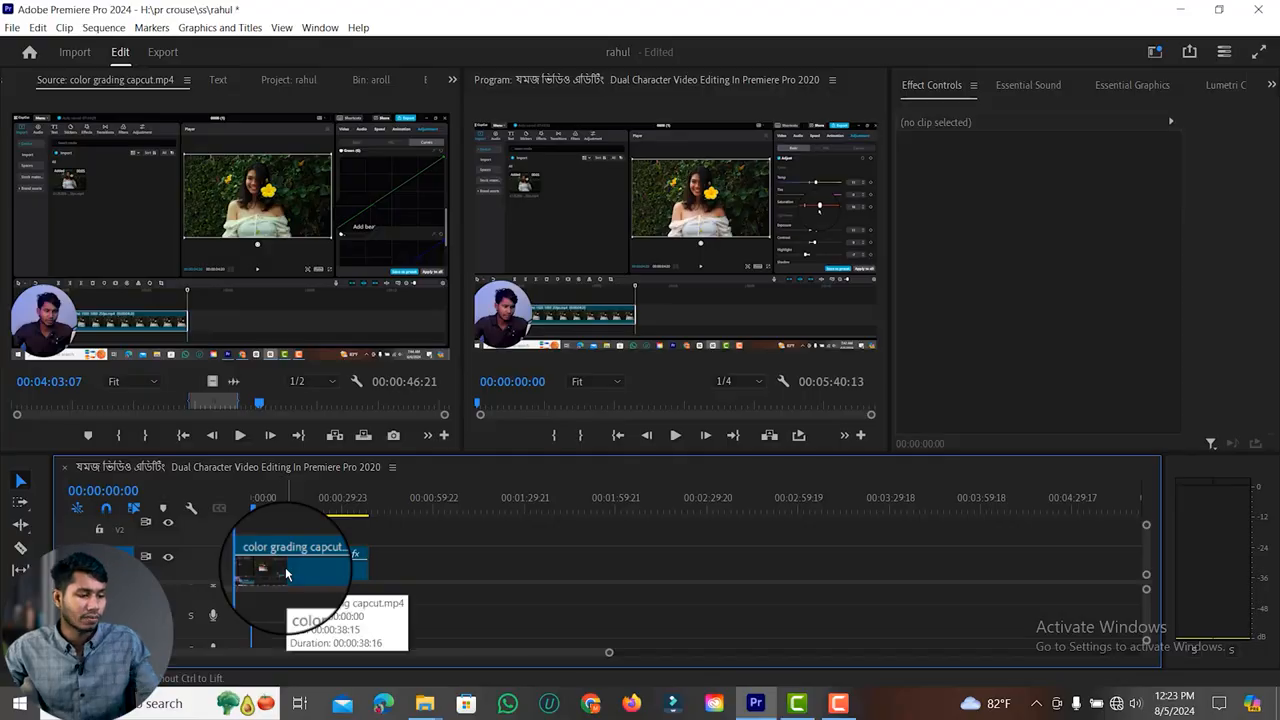
pyautogui.hotkey('ctrl', 'z')
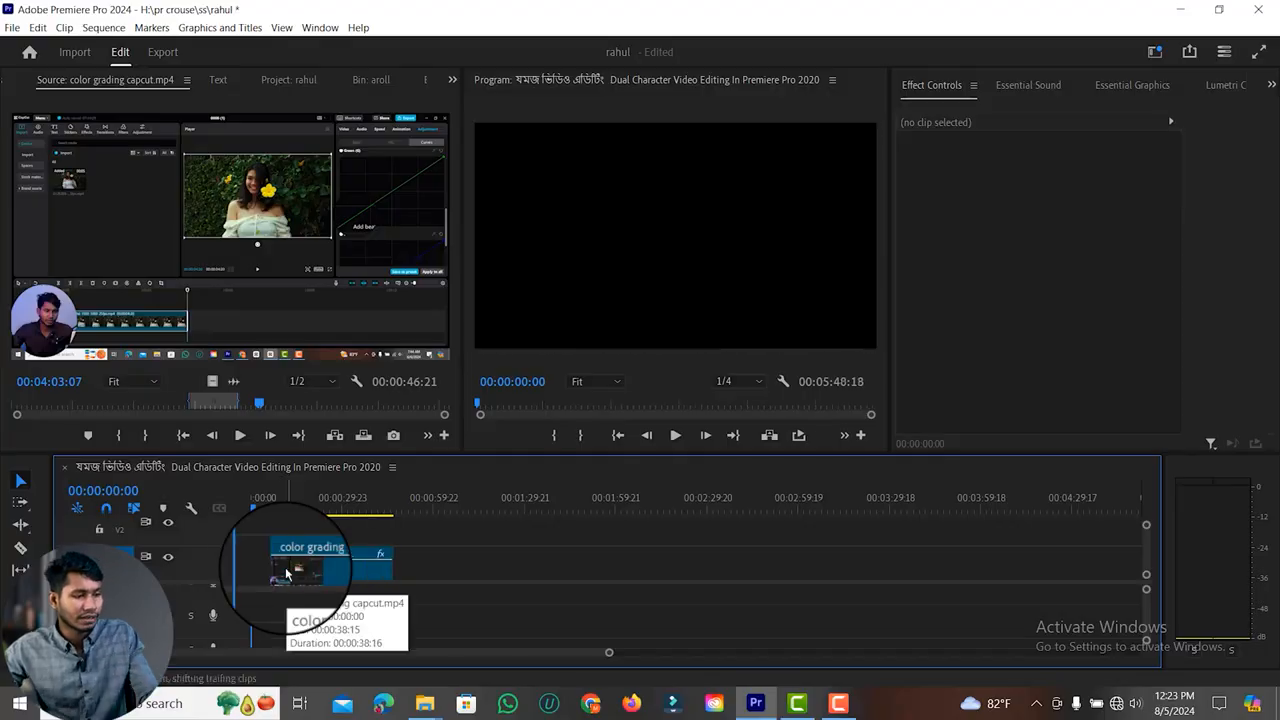
# Select the empty gap at the start of the sequence and delete it so the clip closes up
pyautogui.click(260, 566)
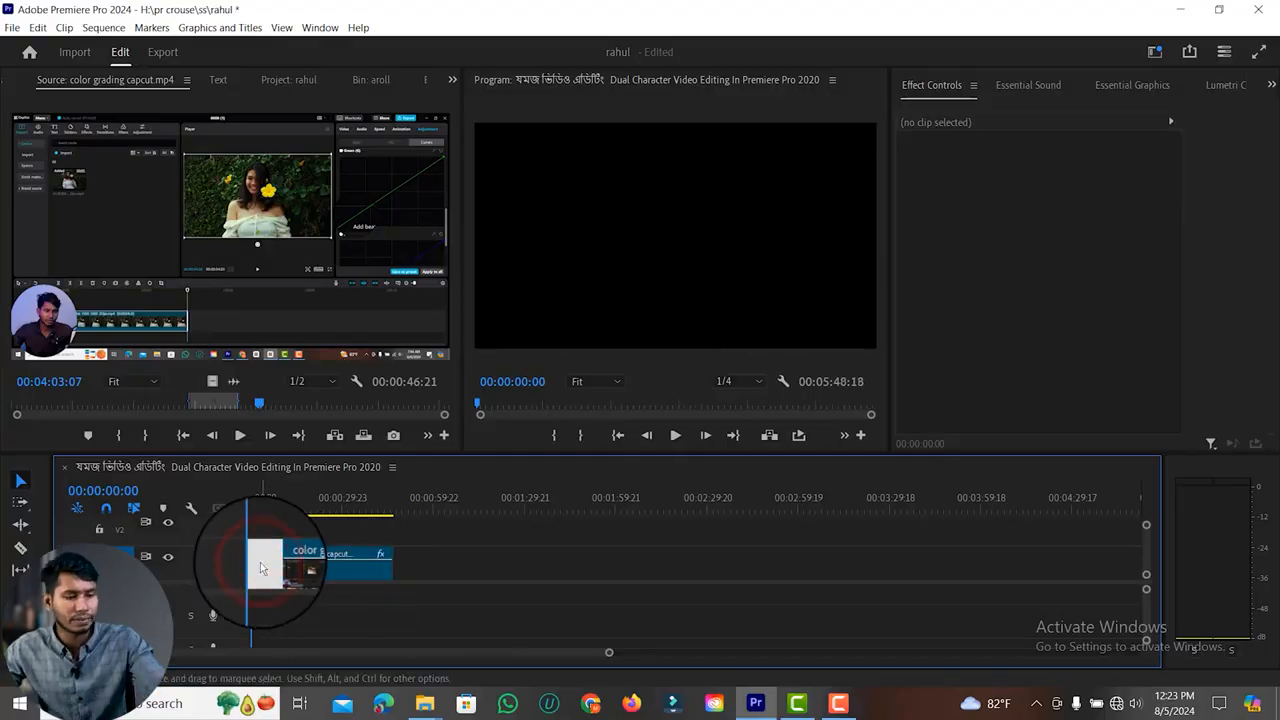
pyautogui.press('Delete')
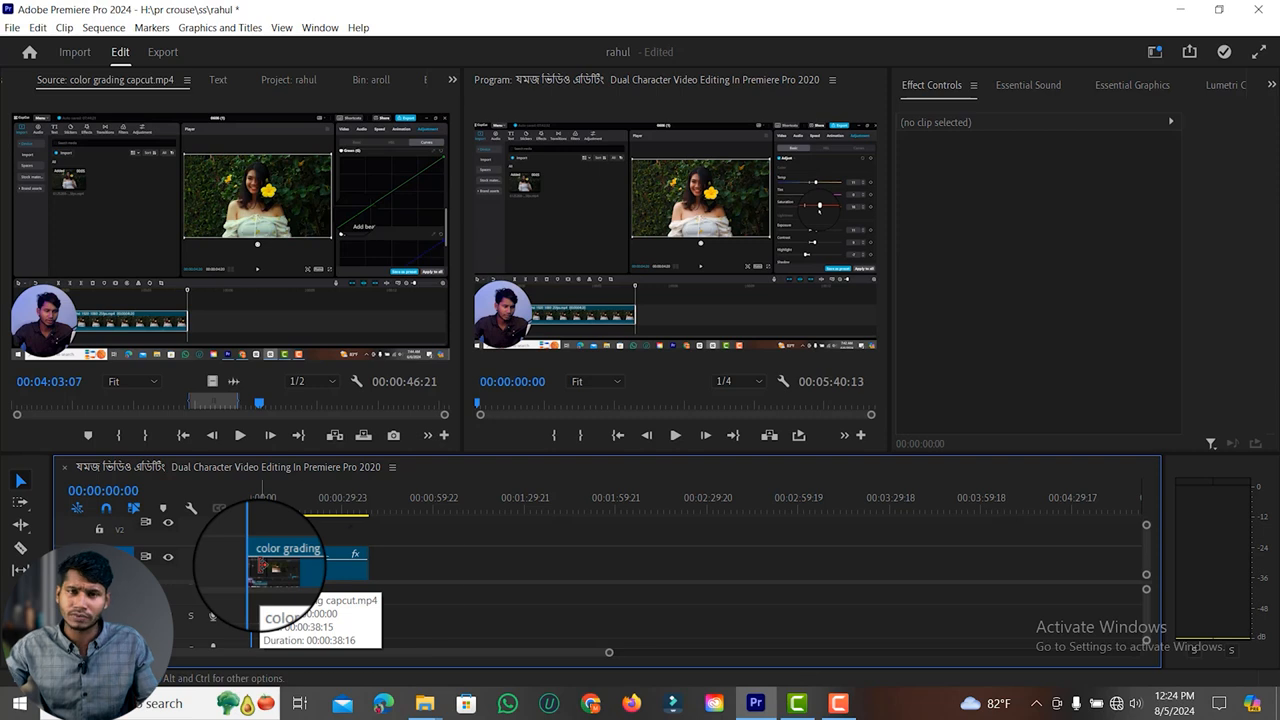
pyautogui.moveTo(360, 569); pyautogui.dragTo(322, 566)
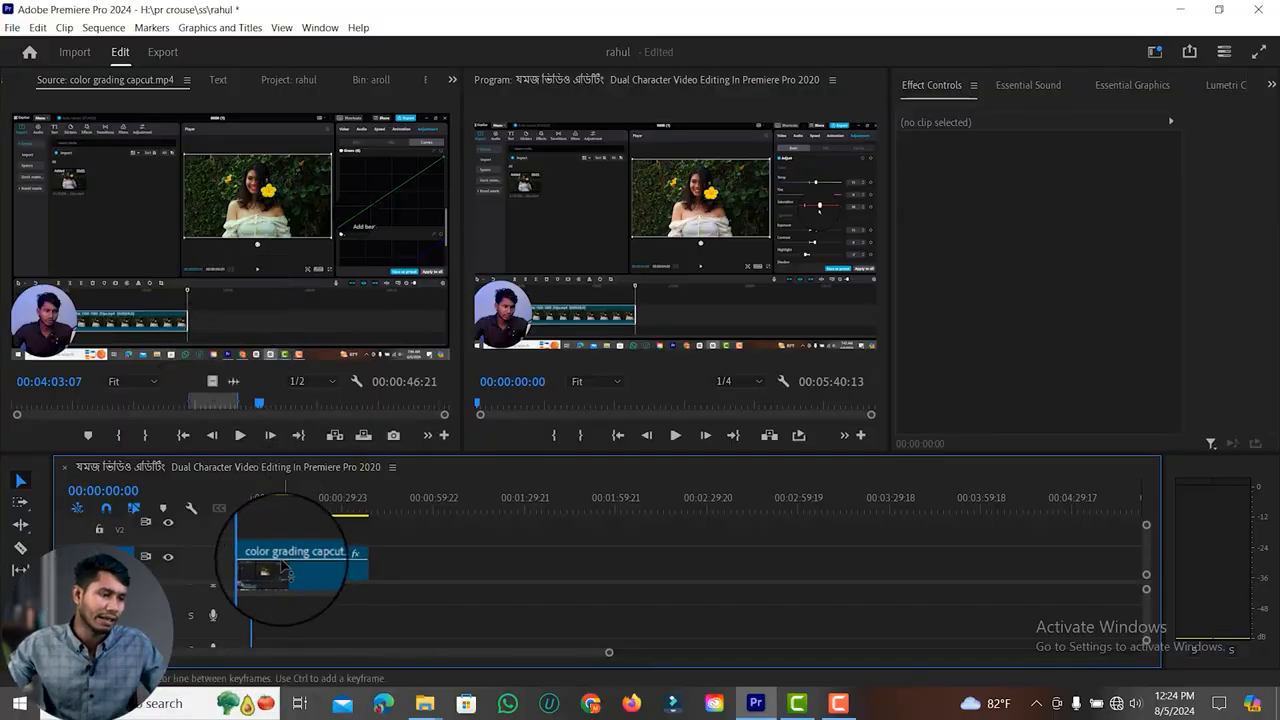
# Mark the source from 00:05:21:00 to 00:05:47:04 and add its video only to V1 directly after the first clip
pyautogui.moveTo(322, 405); pyautogui.dragTo(335, 404)
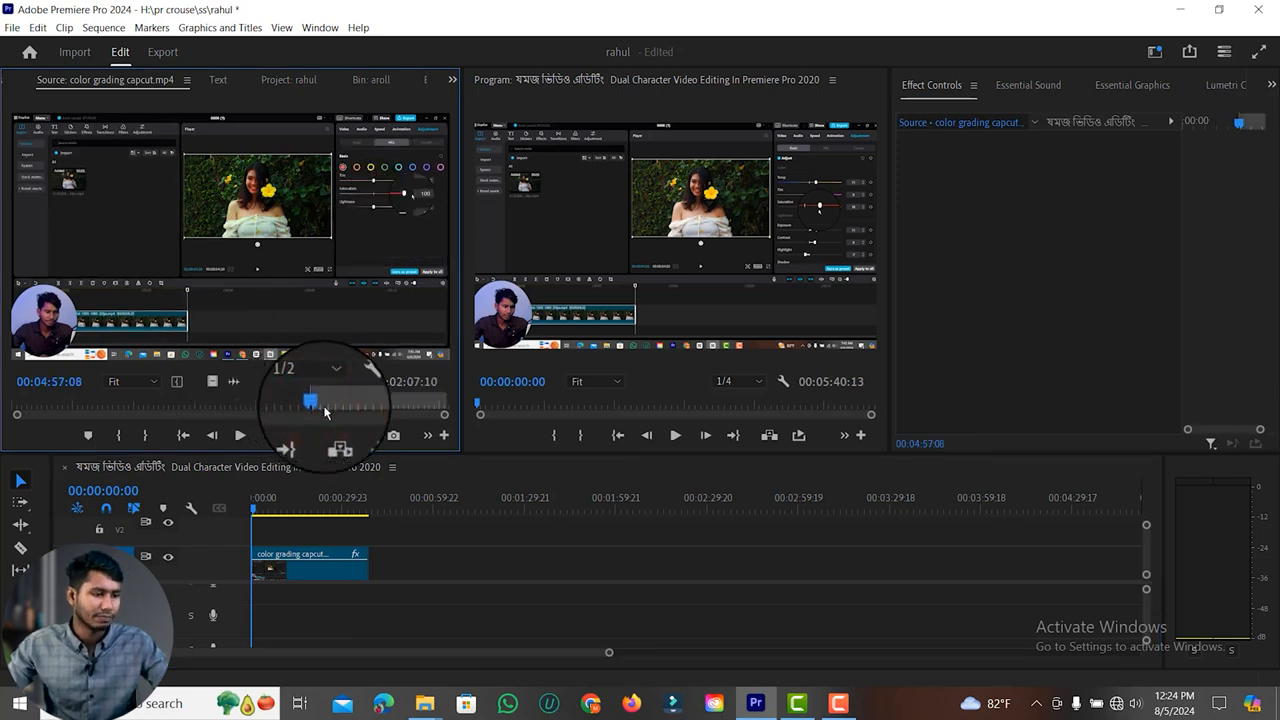
pyautogui.moveTo(339, 411); pyautogui.dragTo(336, 410)
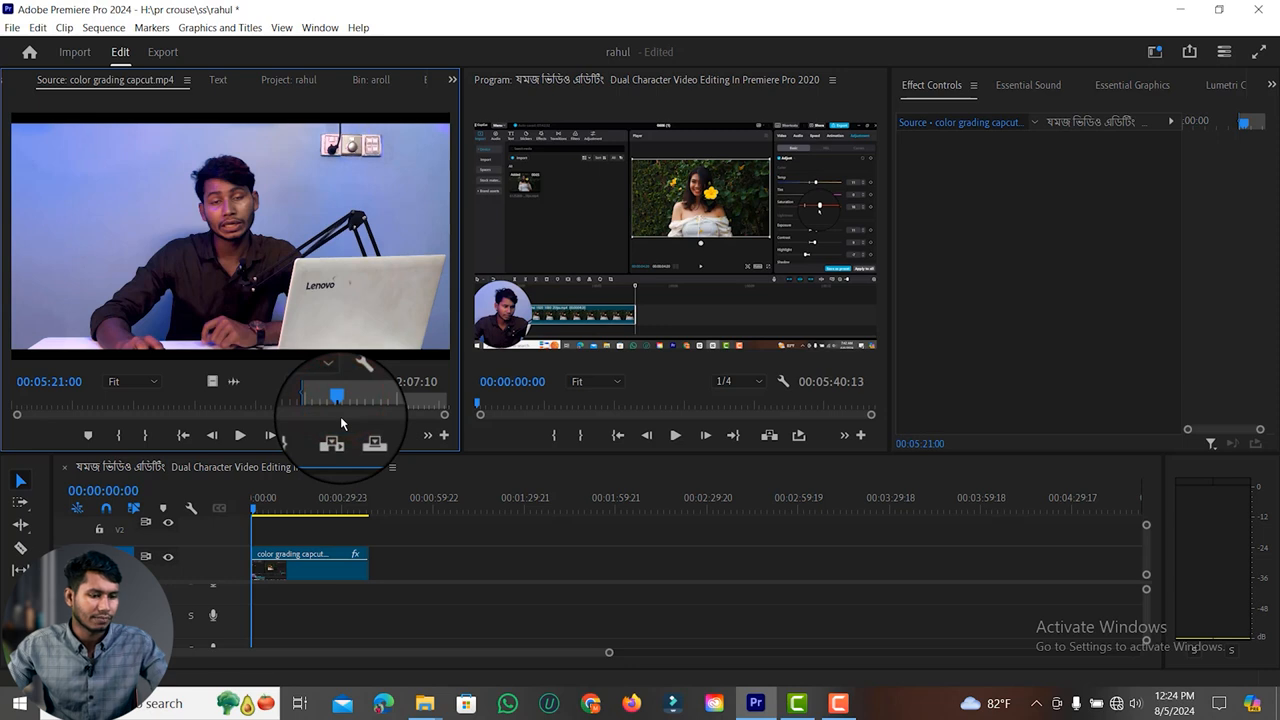
pyautogui.click(341, 402)
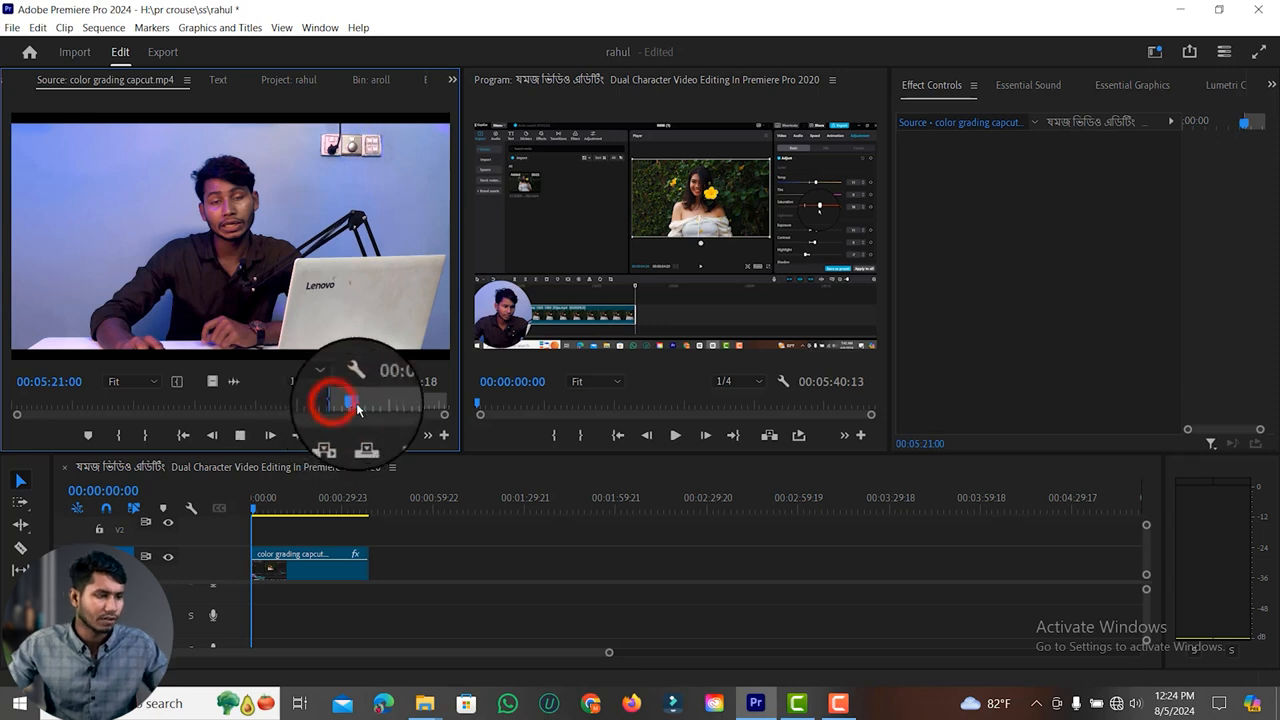
pyautogui.moveTo(357, 408); pyautogui.dragTo(365, 409)
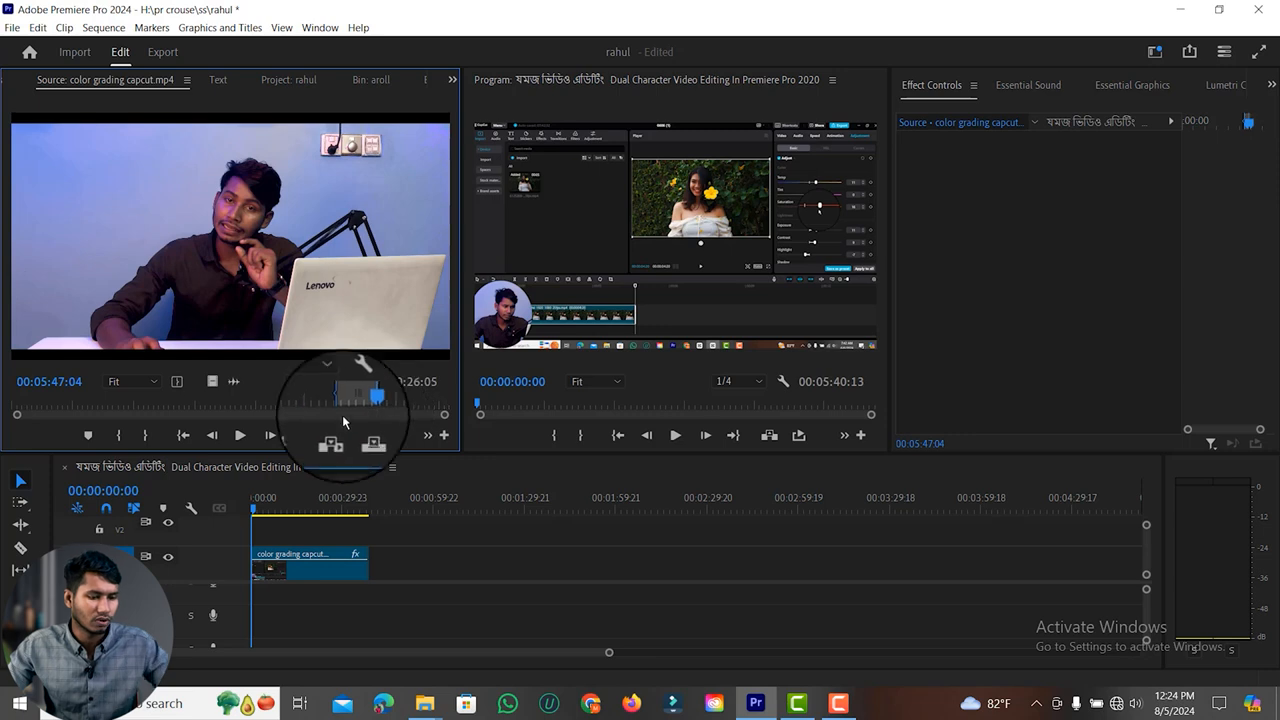
pyautogui.moveTo(212, 380); pyautogui.dragTo(373, 559)
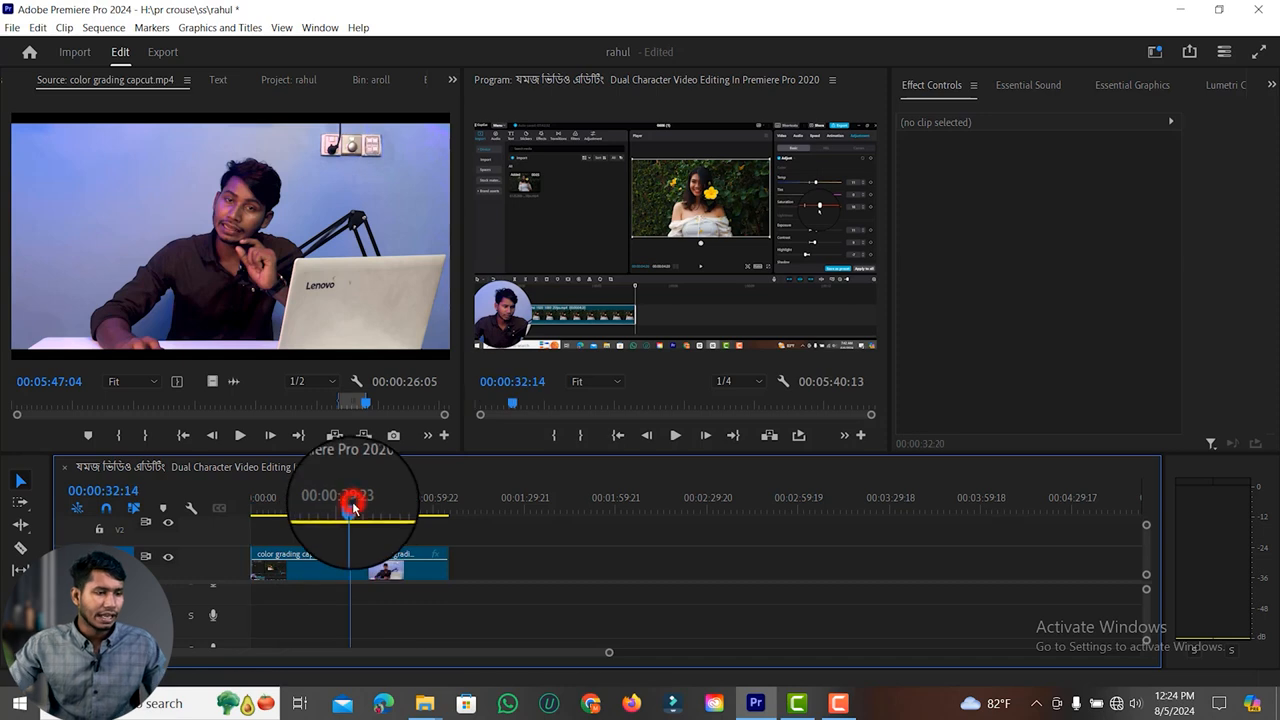
# Place the playhead at 00:00:35:07 and split the first clip there with the Razor Tool
pyautogui.moveTo(352, 512); pyautogui.dragTo(356, 513)
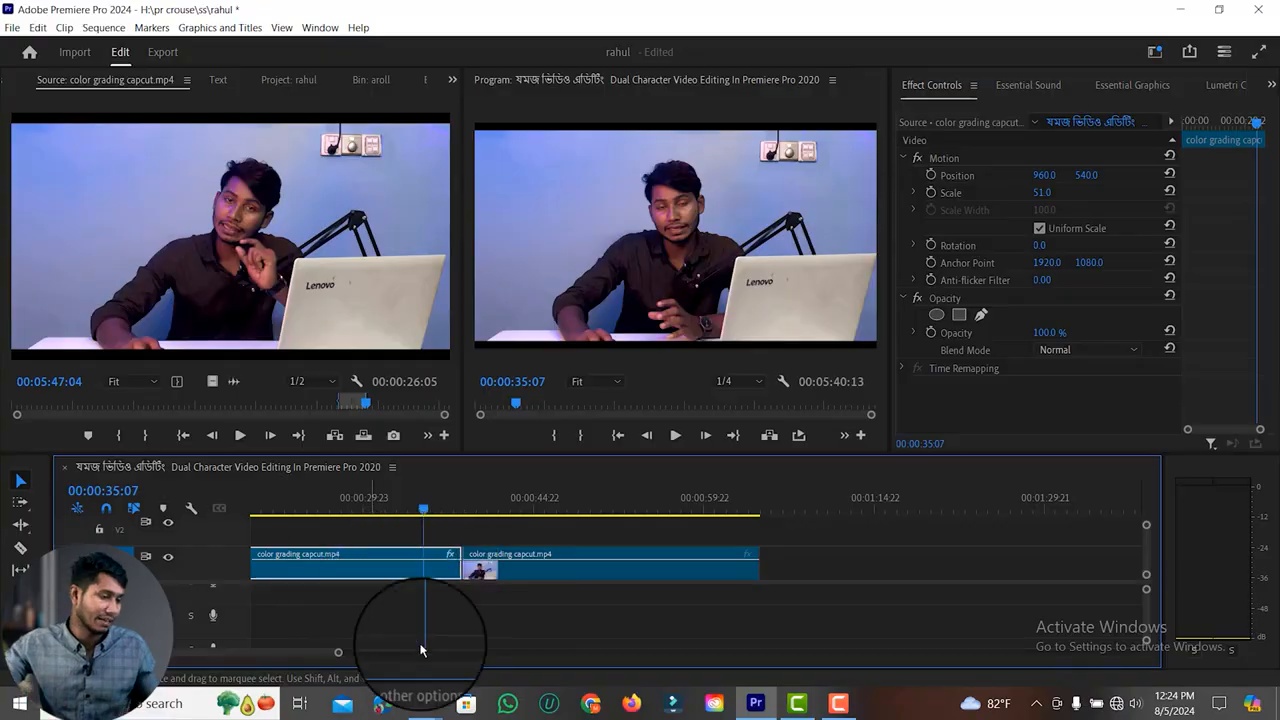
pyautogui.click(21, 543)
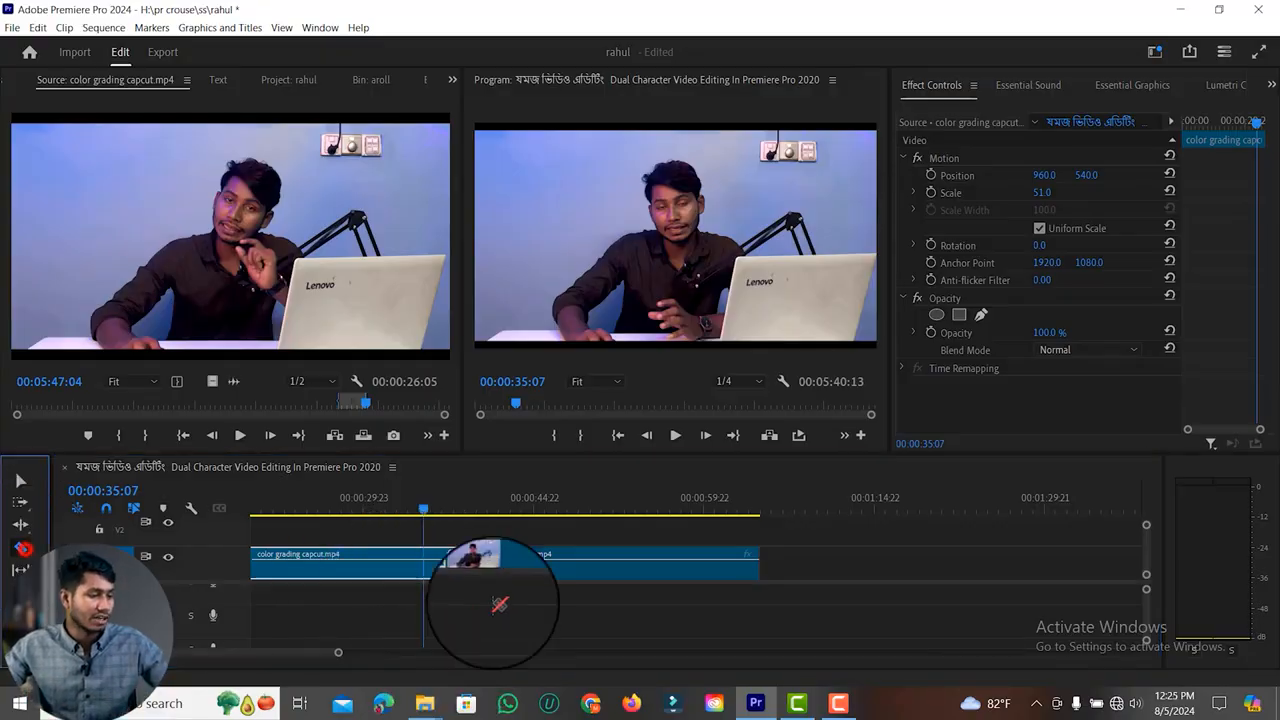
pyautogui.click(425, 563)
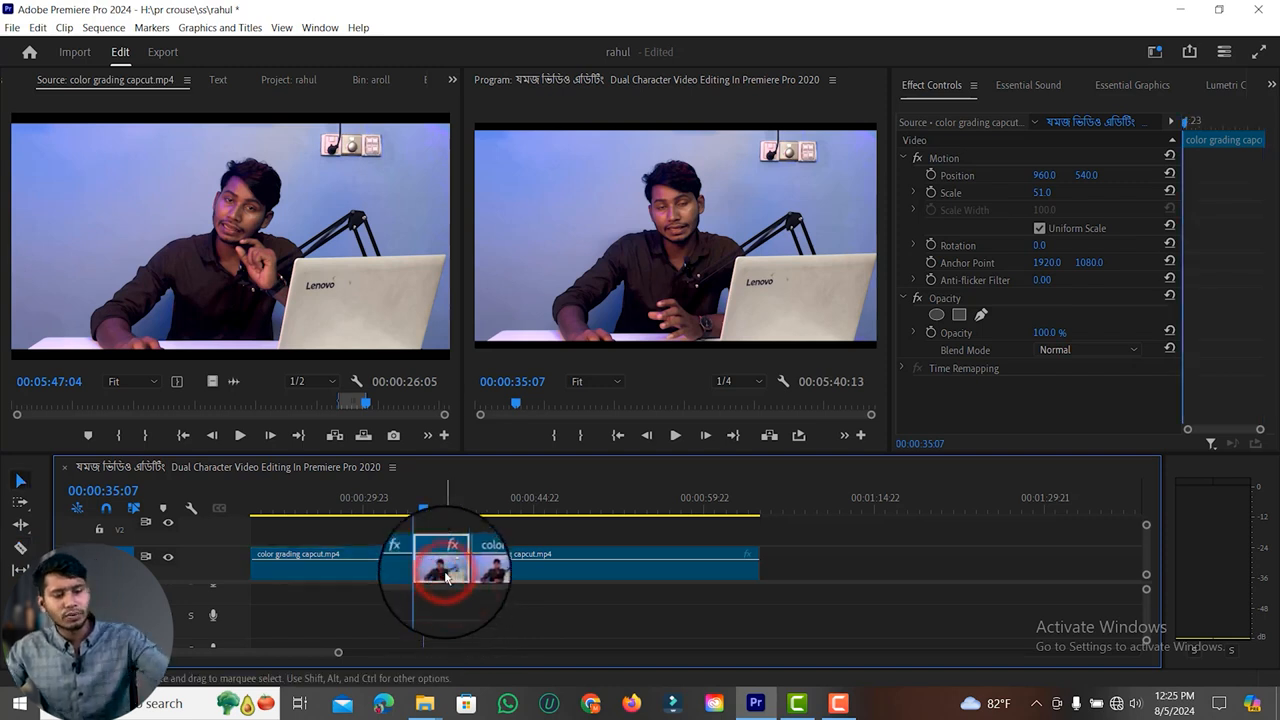
# Delete the short piece after the cut and Ripple Delete the gap it leaves
pyautogui.press('Delete')
pyautogui.click(444, 572)
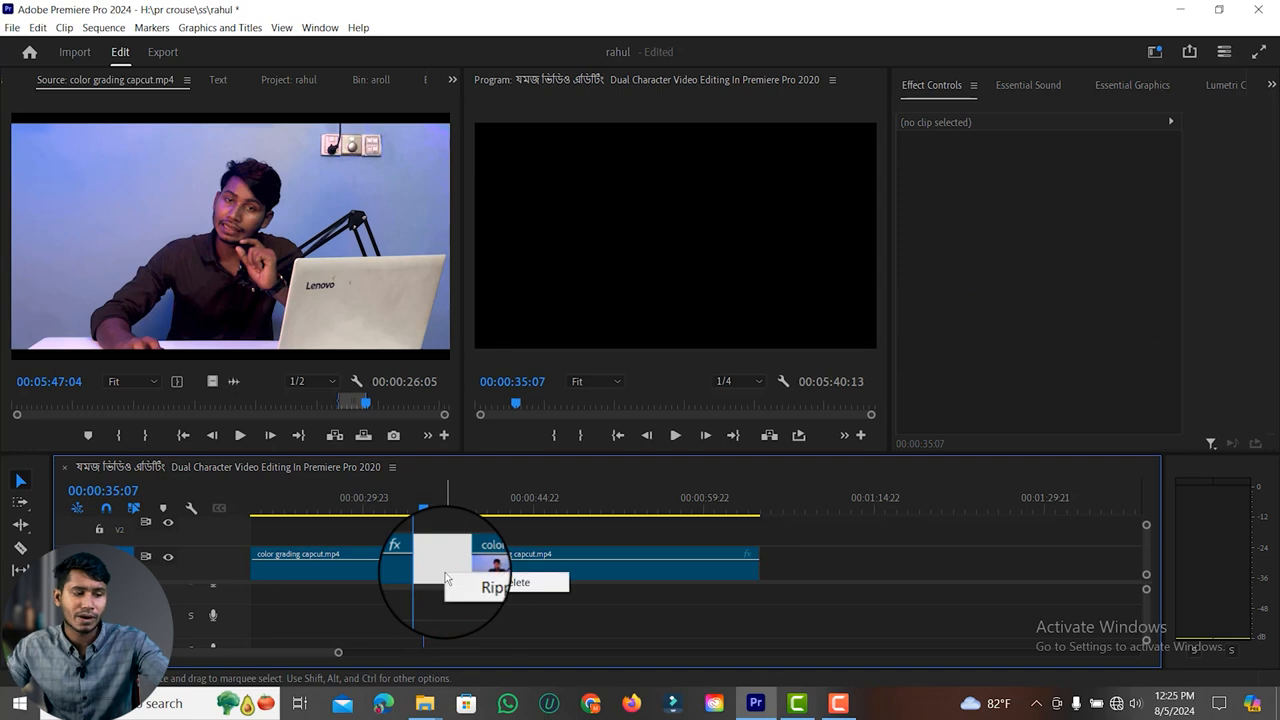
pyautogui.click(498, 586)
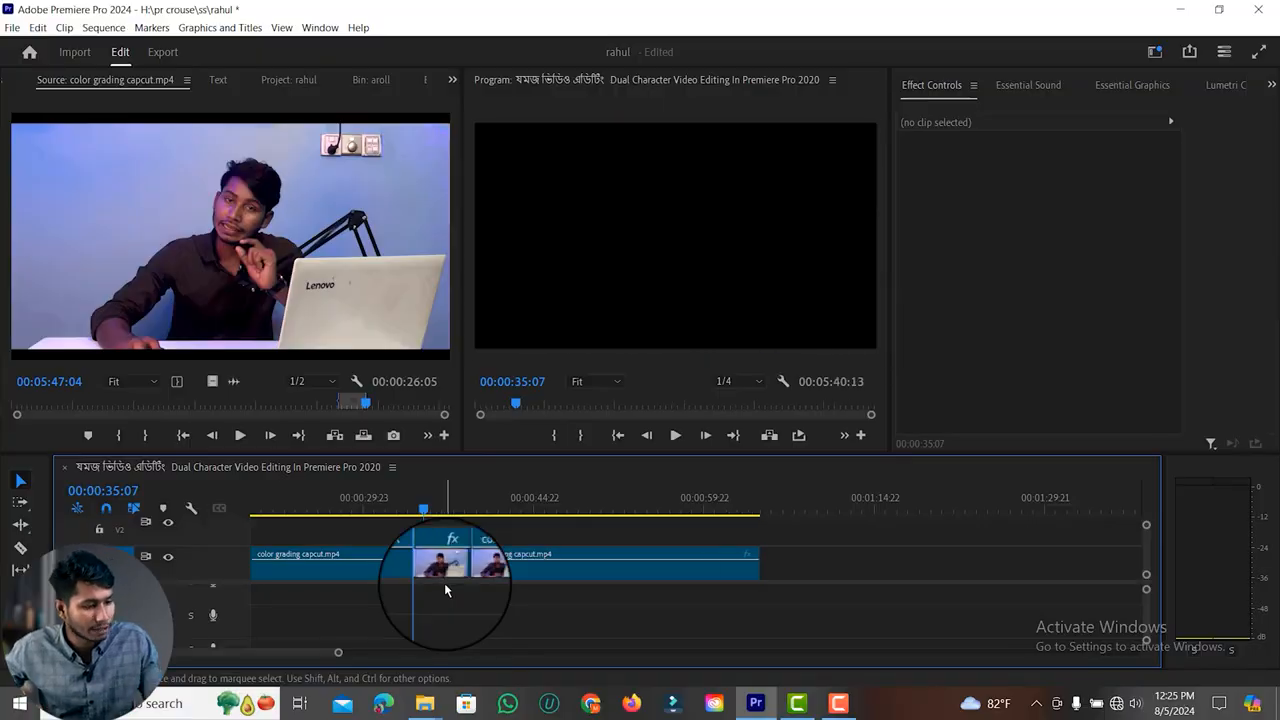
# Trim the end of the first clip back to the playhead at 00:00:35:07 with the Ripple Edit Tool
pyautogui.click(20, 527)
pyautogui.click(77, 528)
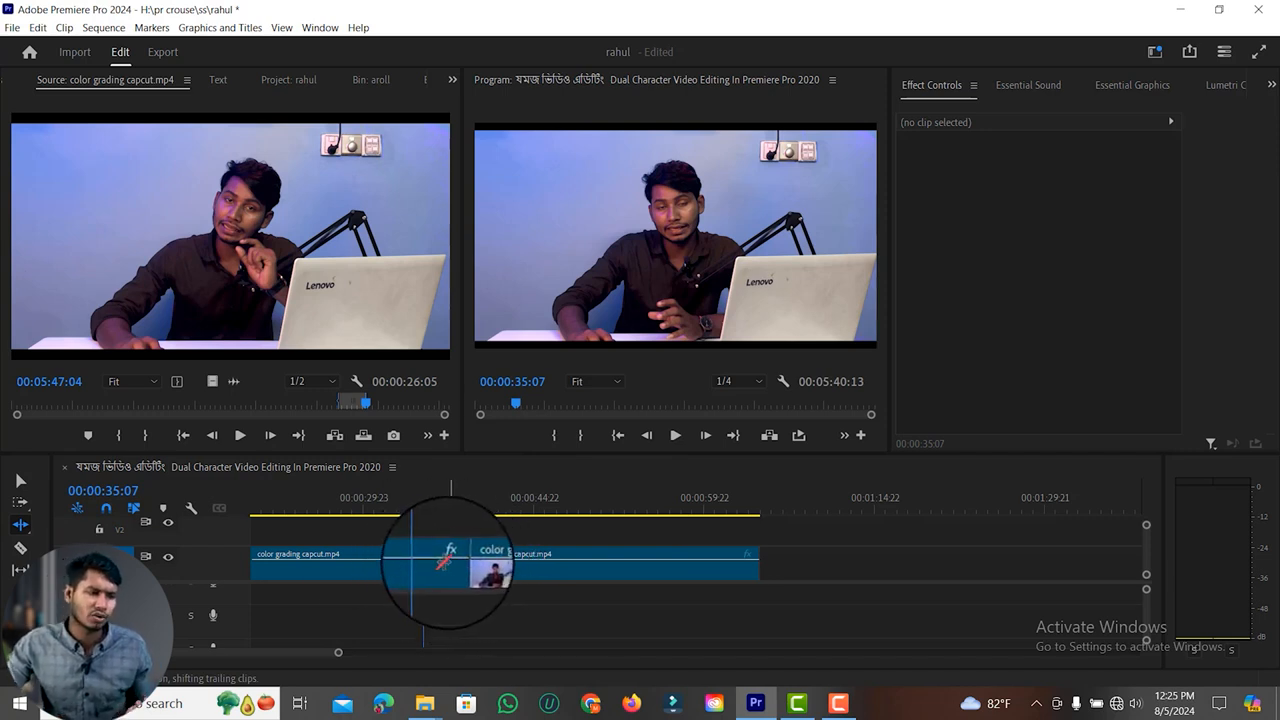
pyautogui.click(433, 570)
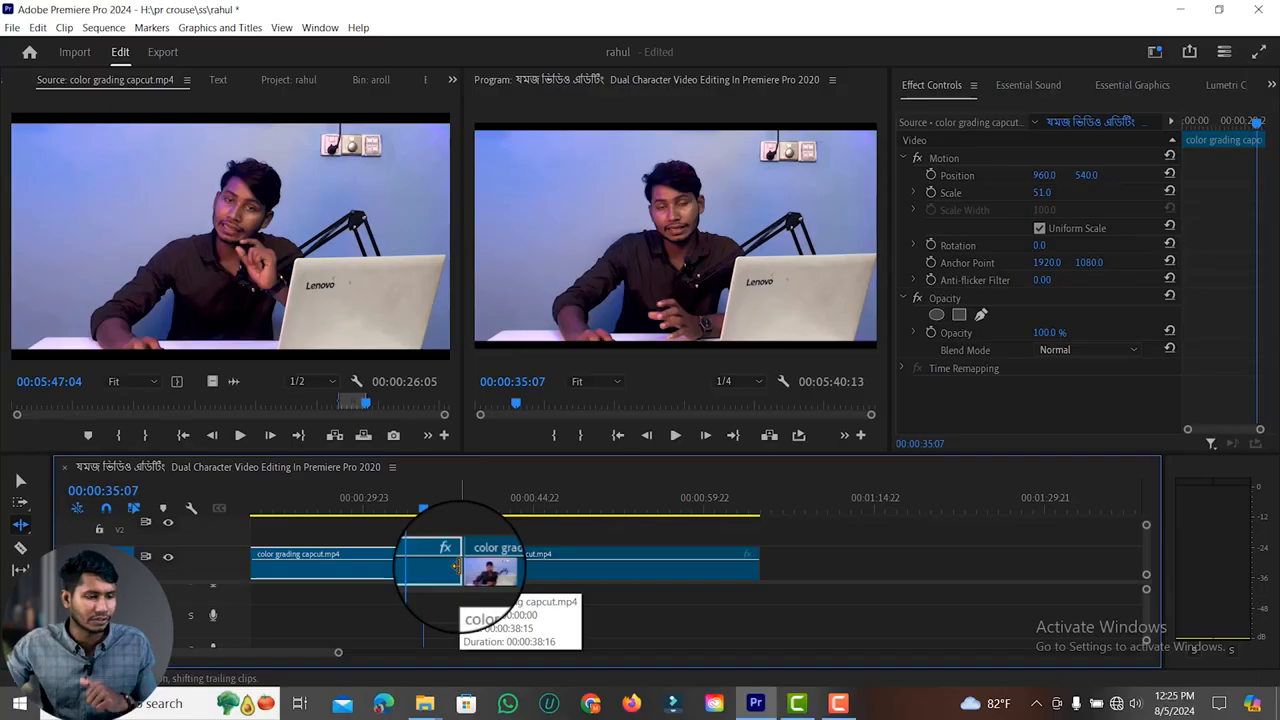
pyautogui.moveTo(455, 567); pyautogui.dragTo(428, 567)
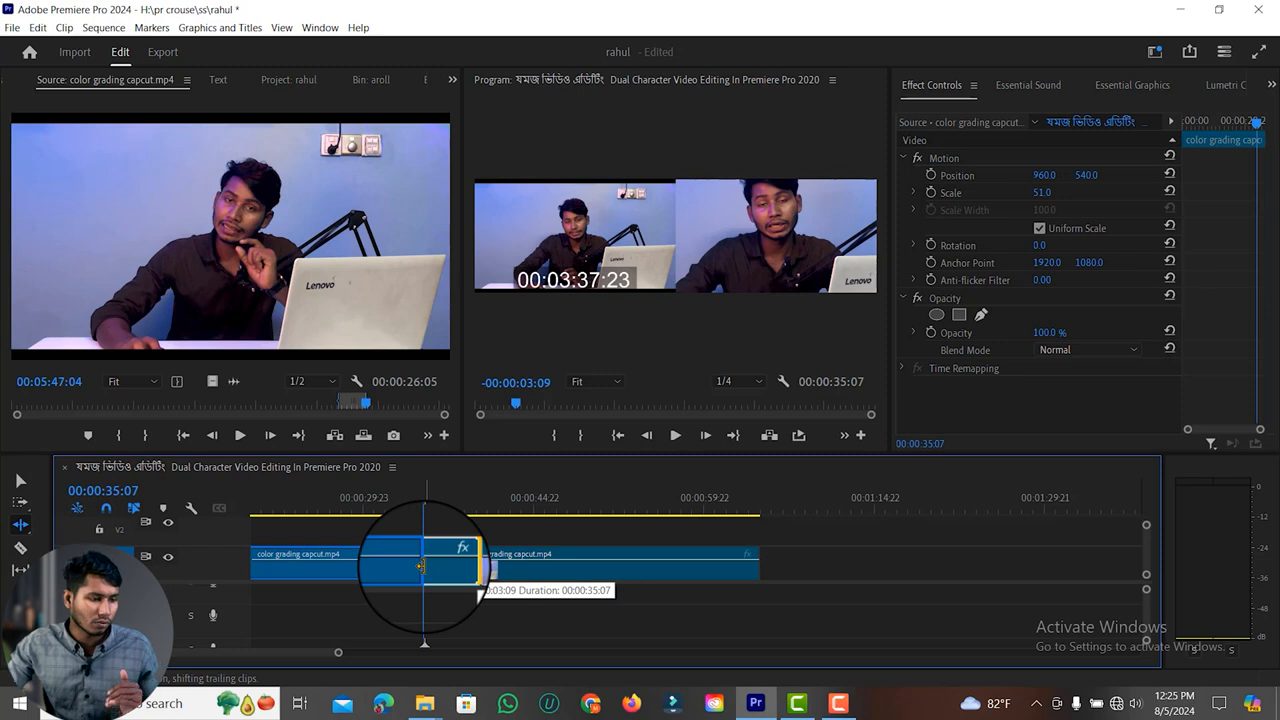
pyautogui.moveTo(428, 567); pyautogui.dragTo(428, 567)
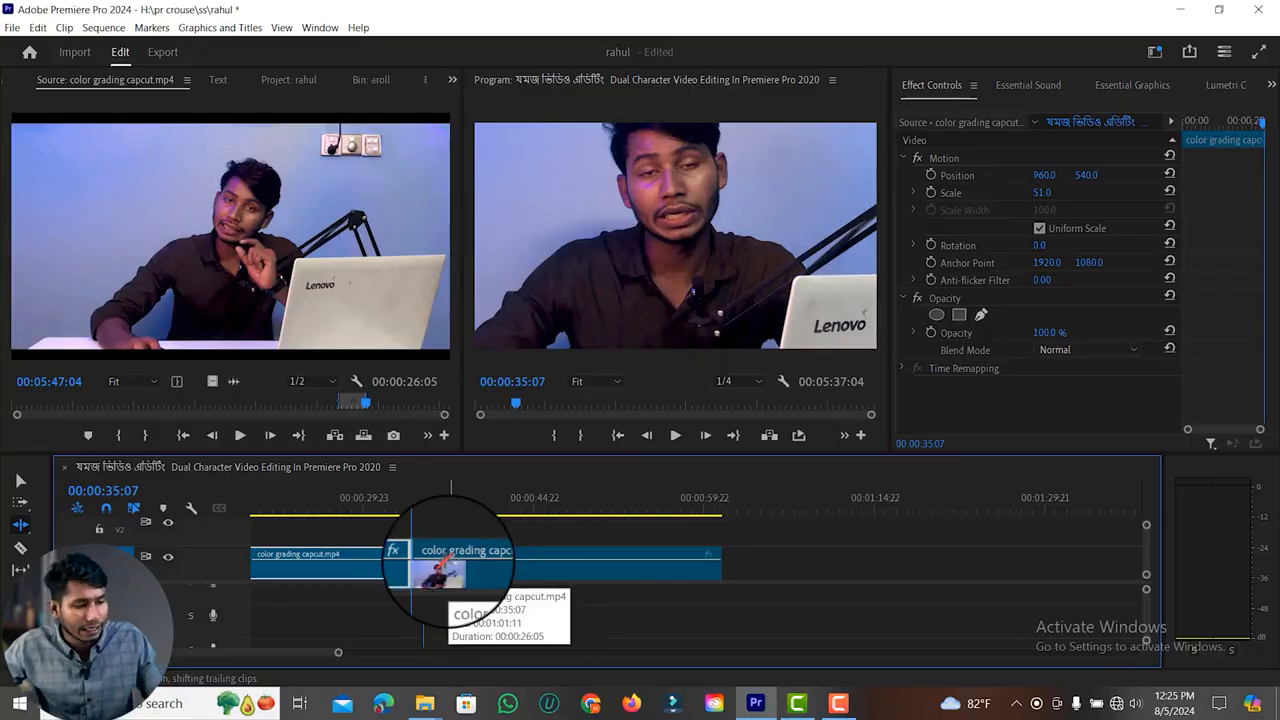
# Split the second clip near its beginning with the Razor Tool and delete the short front piece
pyautogui.press('c')
pyautogui.click(479, 564)
pyautogui.press('v')
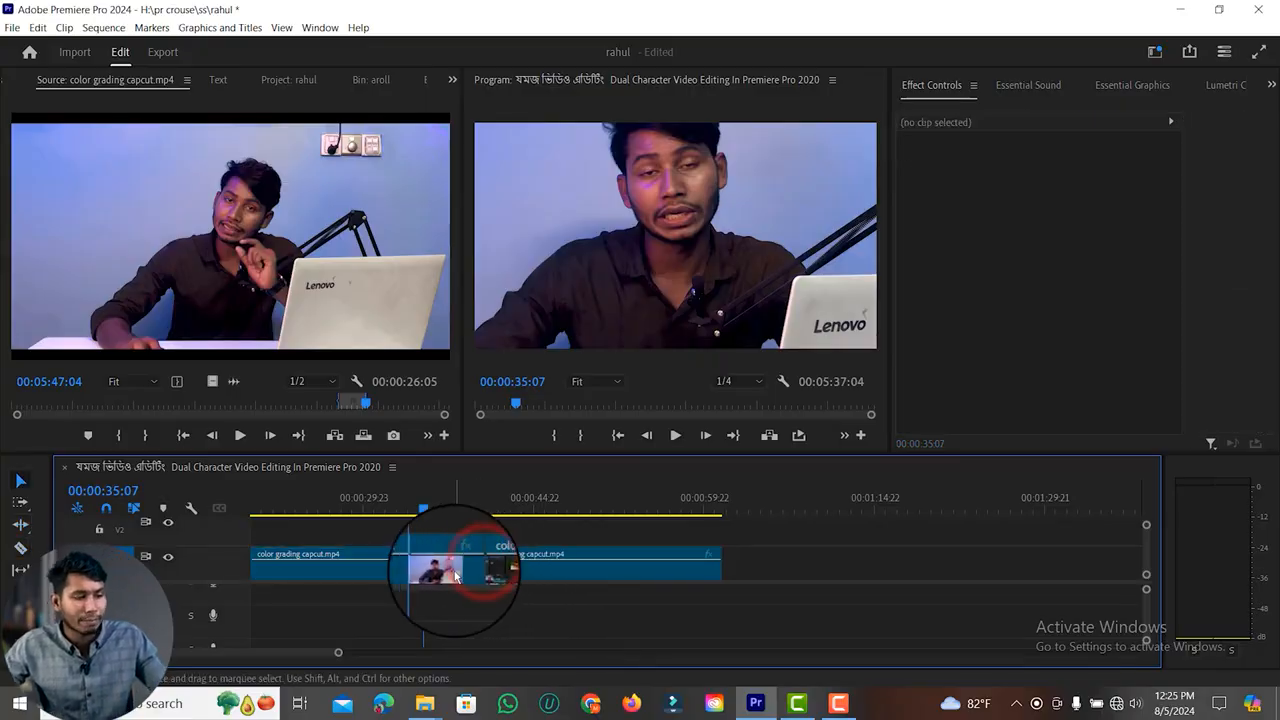
pyautogui.click(452, 572)
pyautogui.press('Delete')
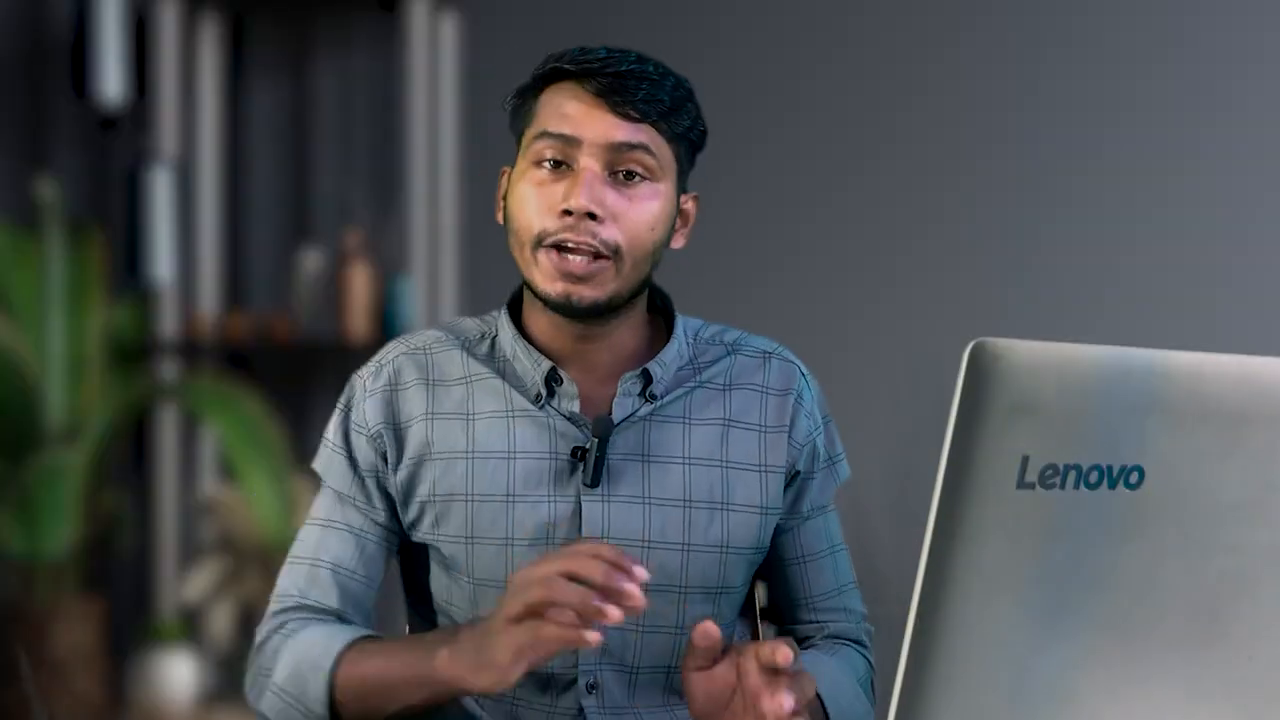